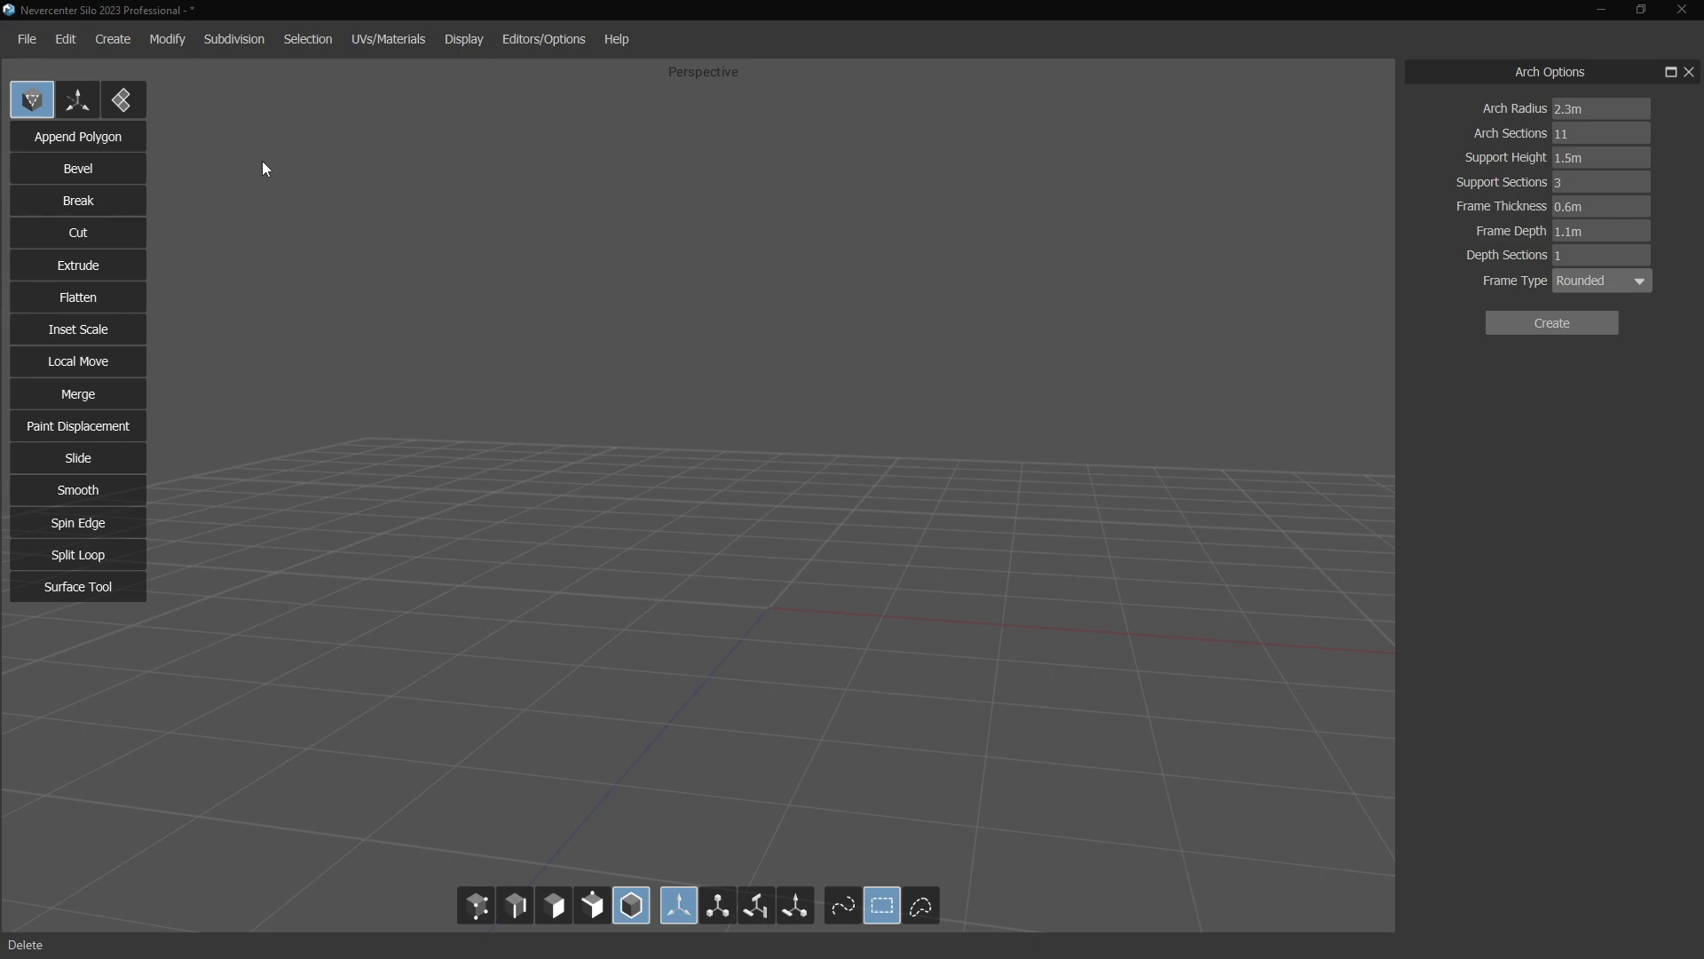
Create an arch with the current Arch Options settings and orbit slightly around it
click(119, 44)
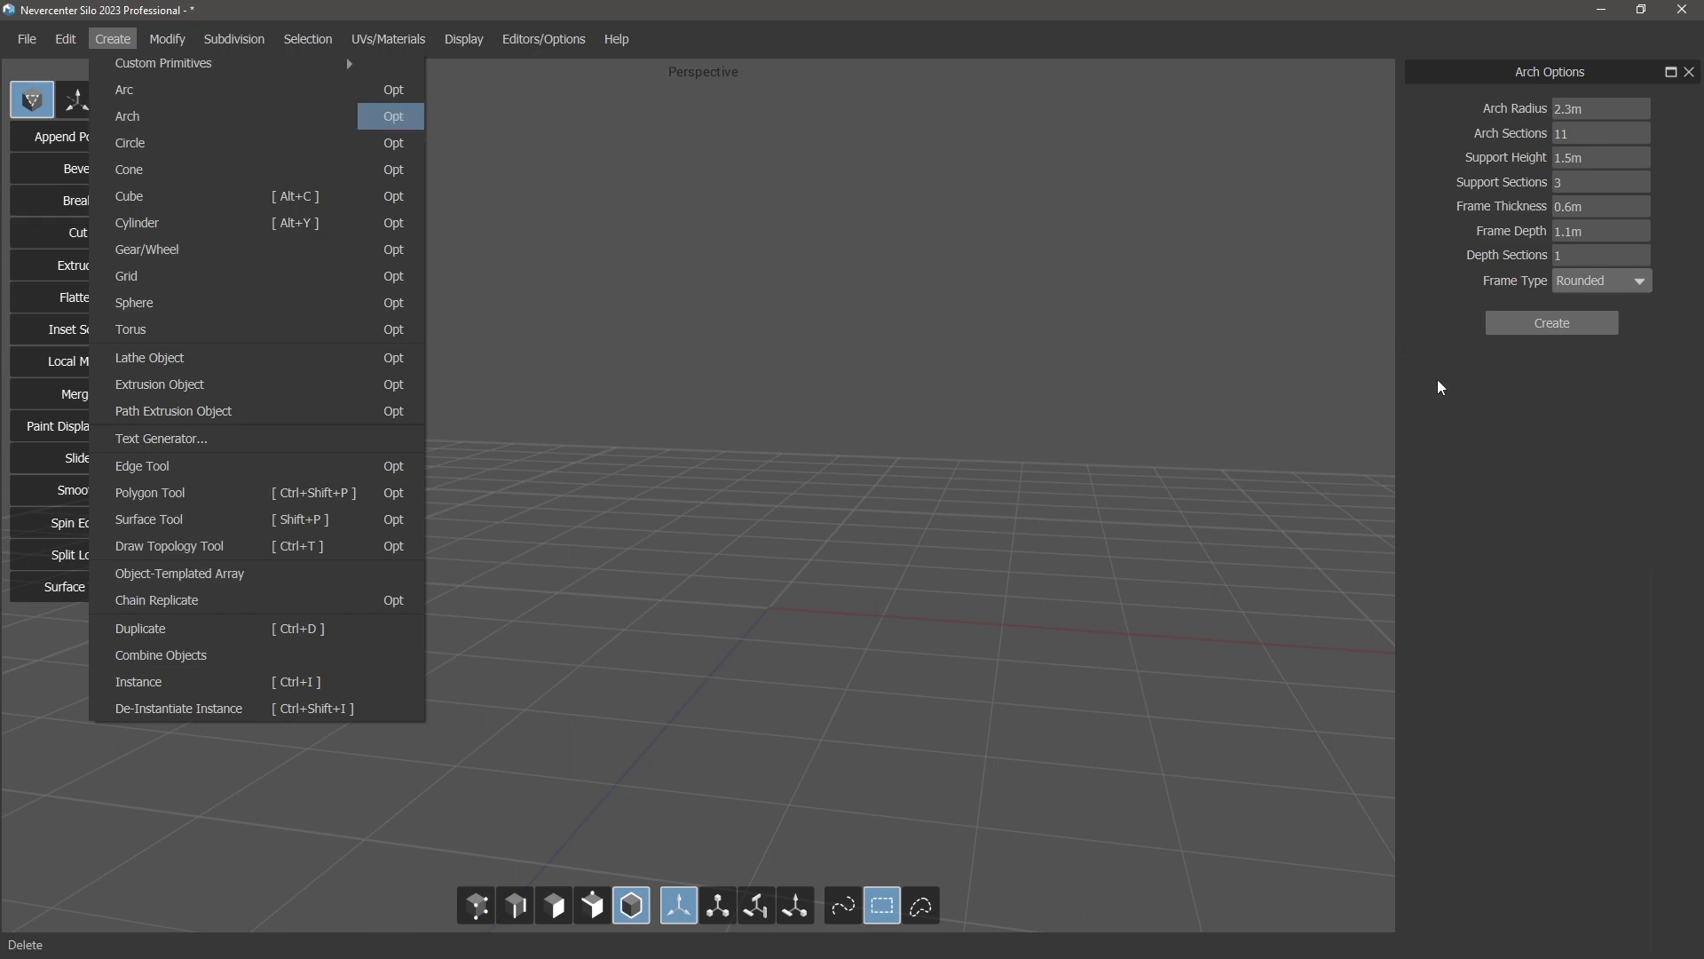
click(1484, 140)
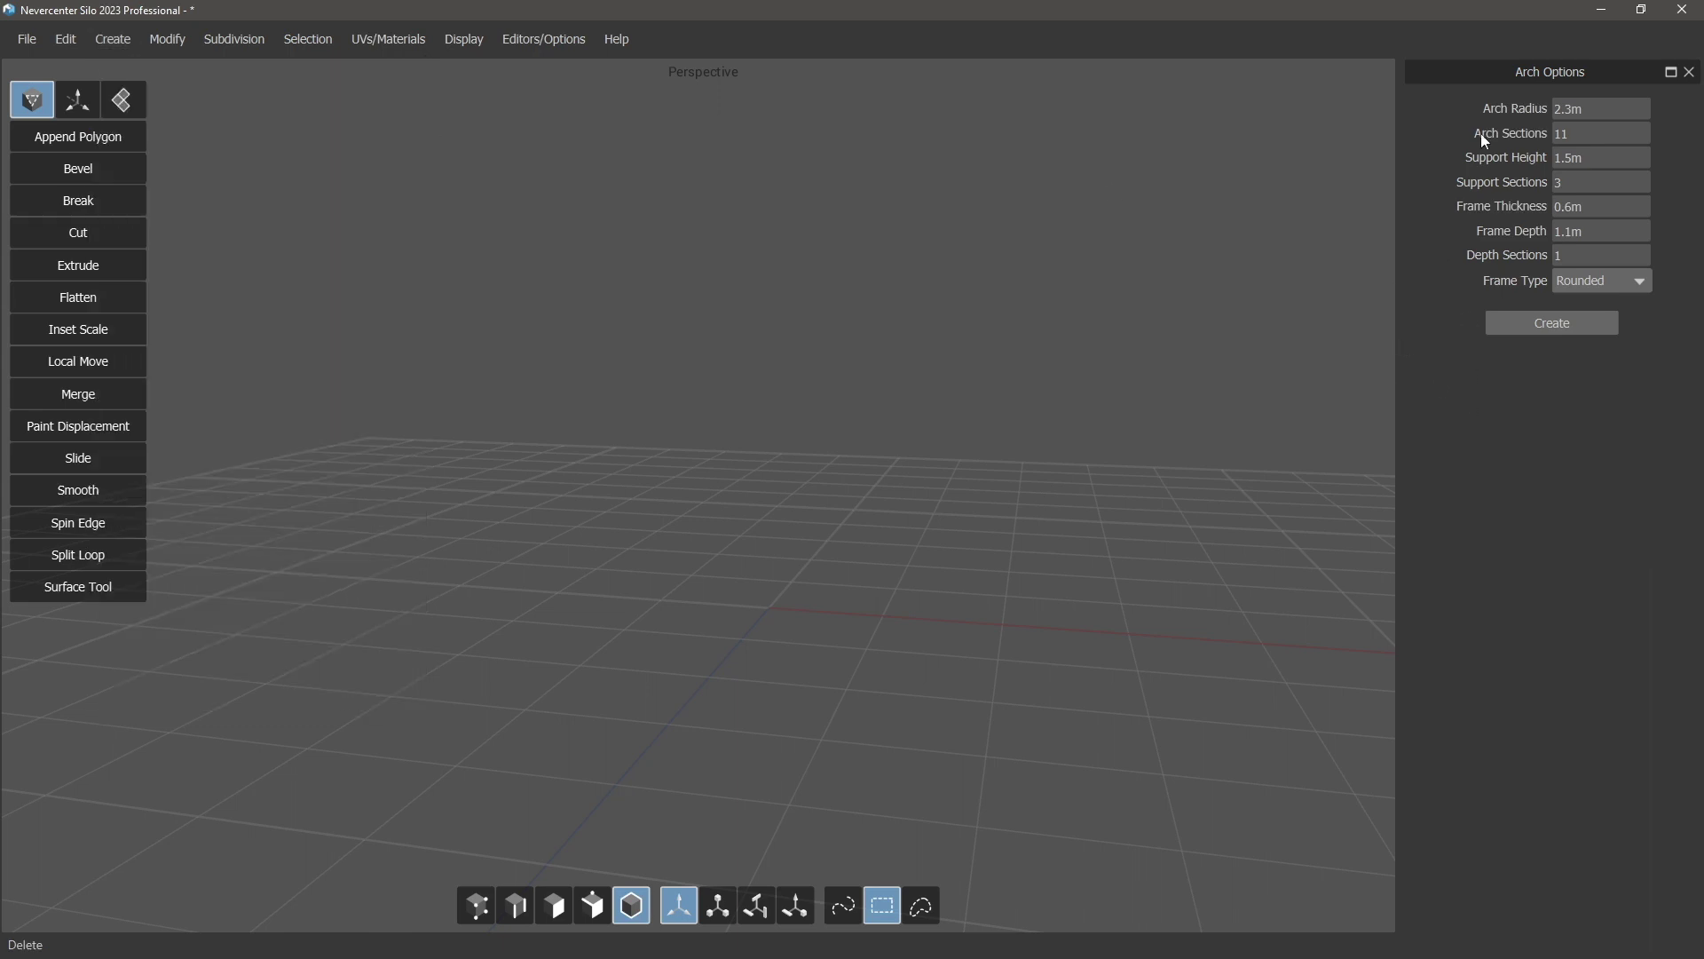
click(1560, 323)
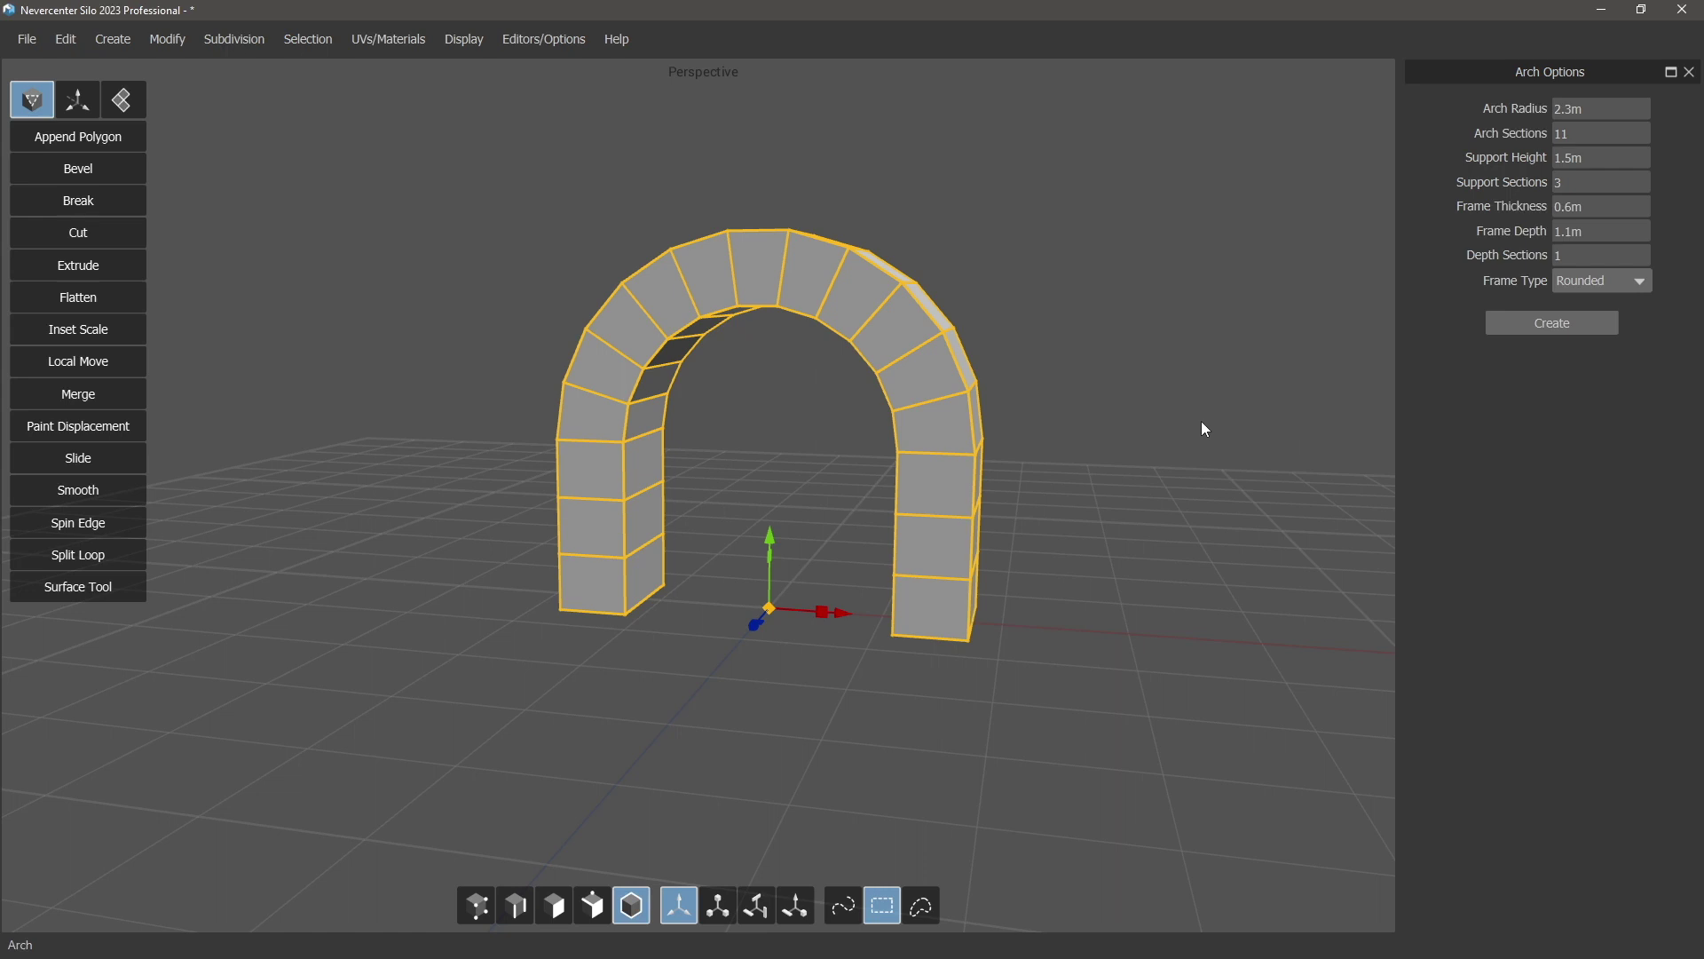
middle_drag(1203, 426, 1177, 432)
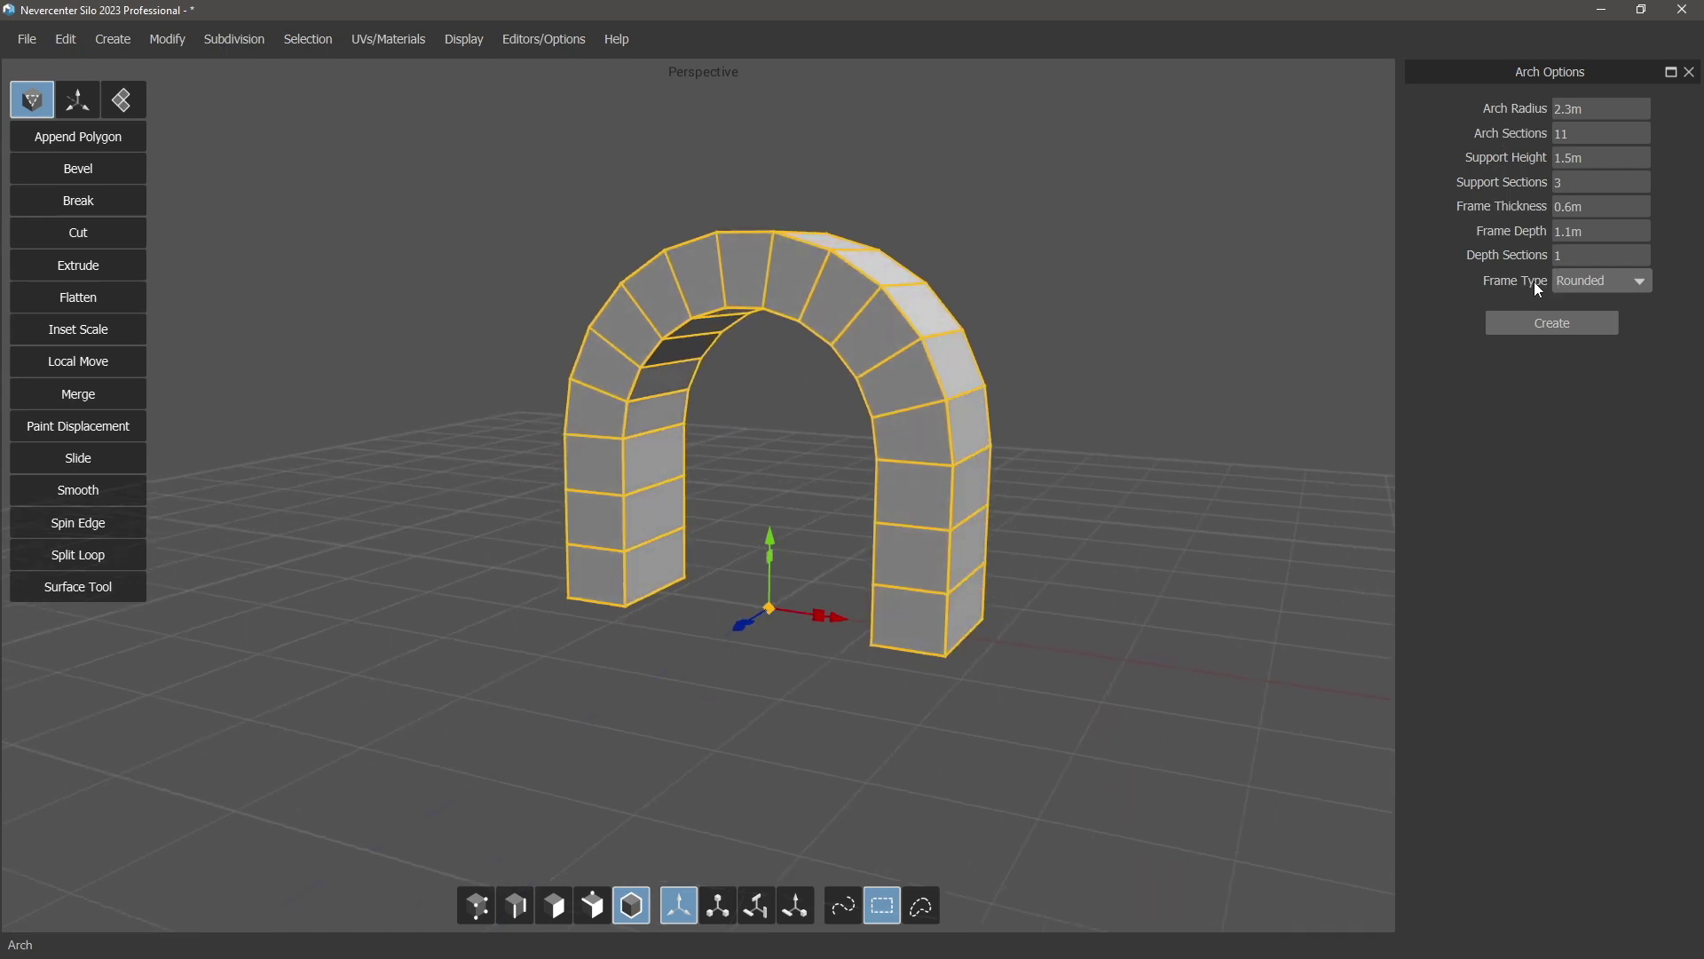
Try the Square, Interior and Depth Only frame types, then return the arch to Rounded
click(1585, 282)
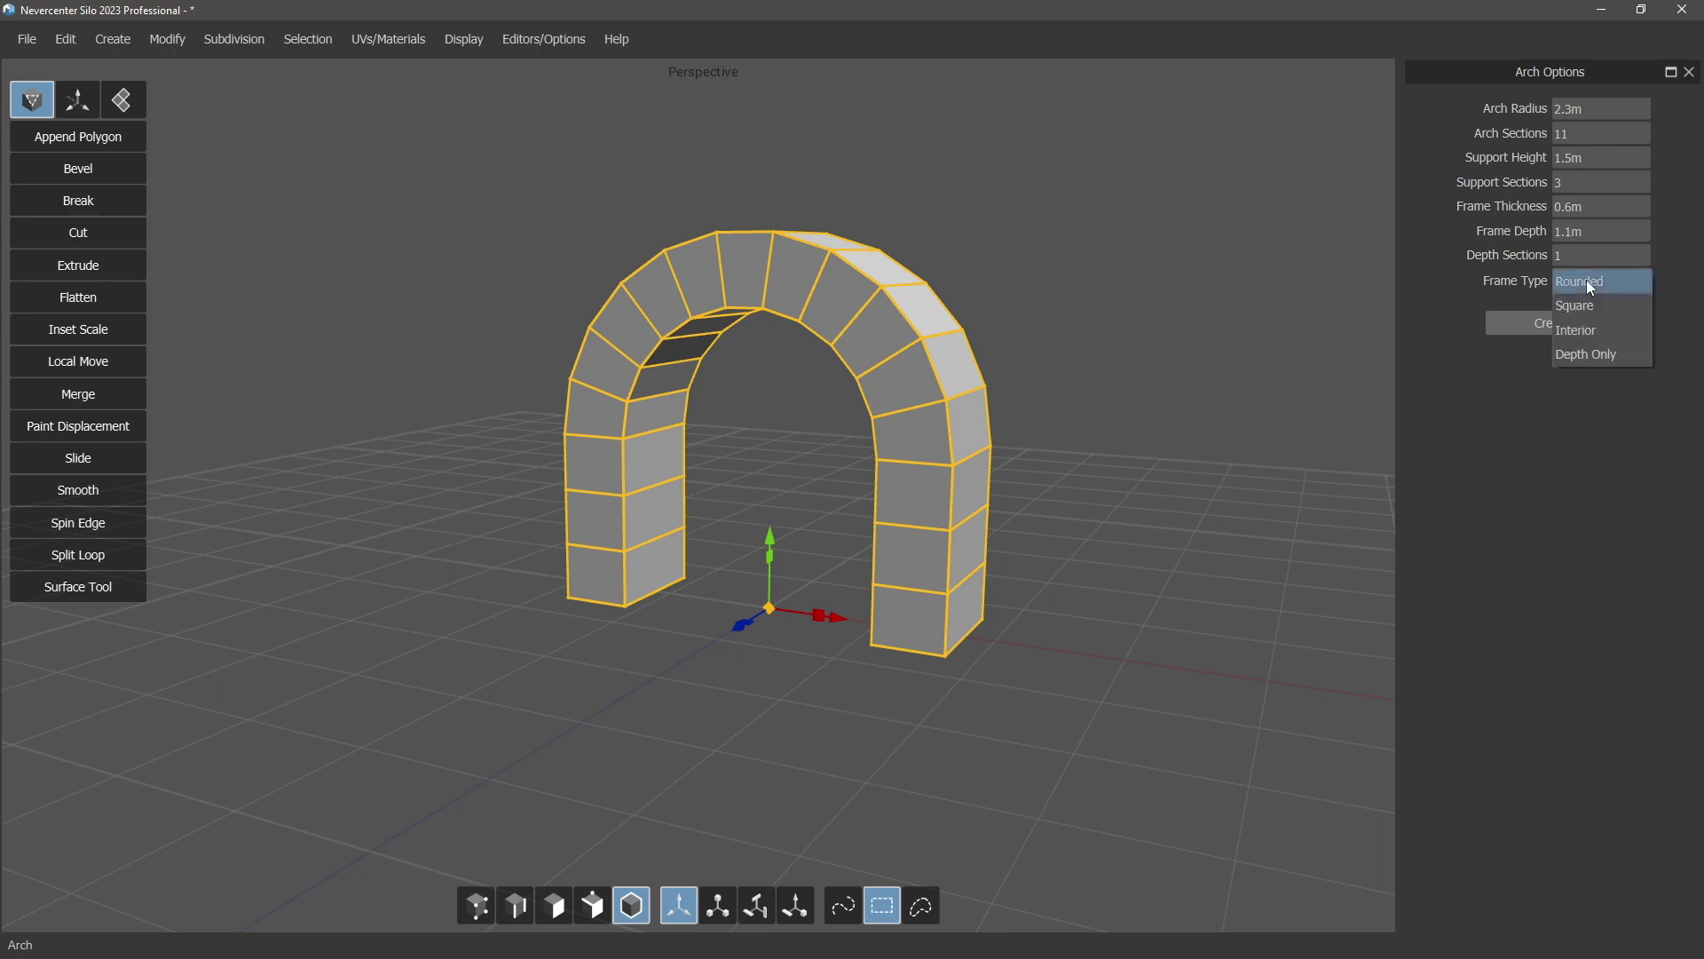
click(1588, 302)
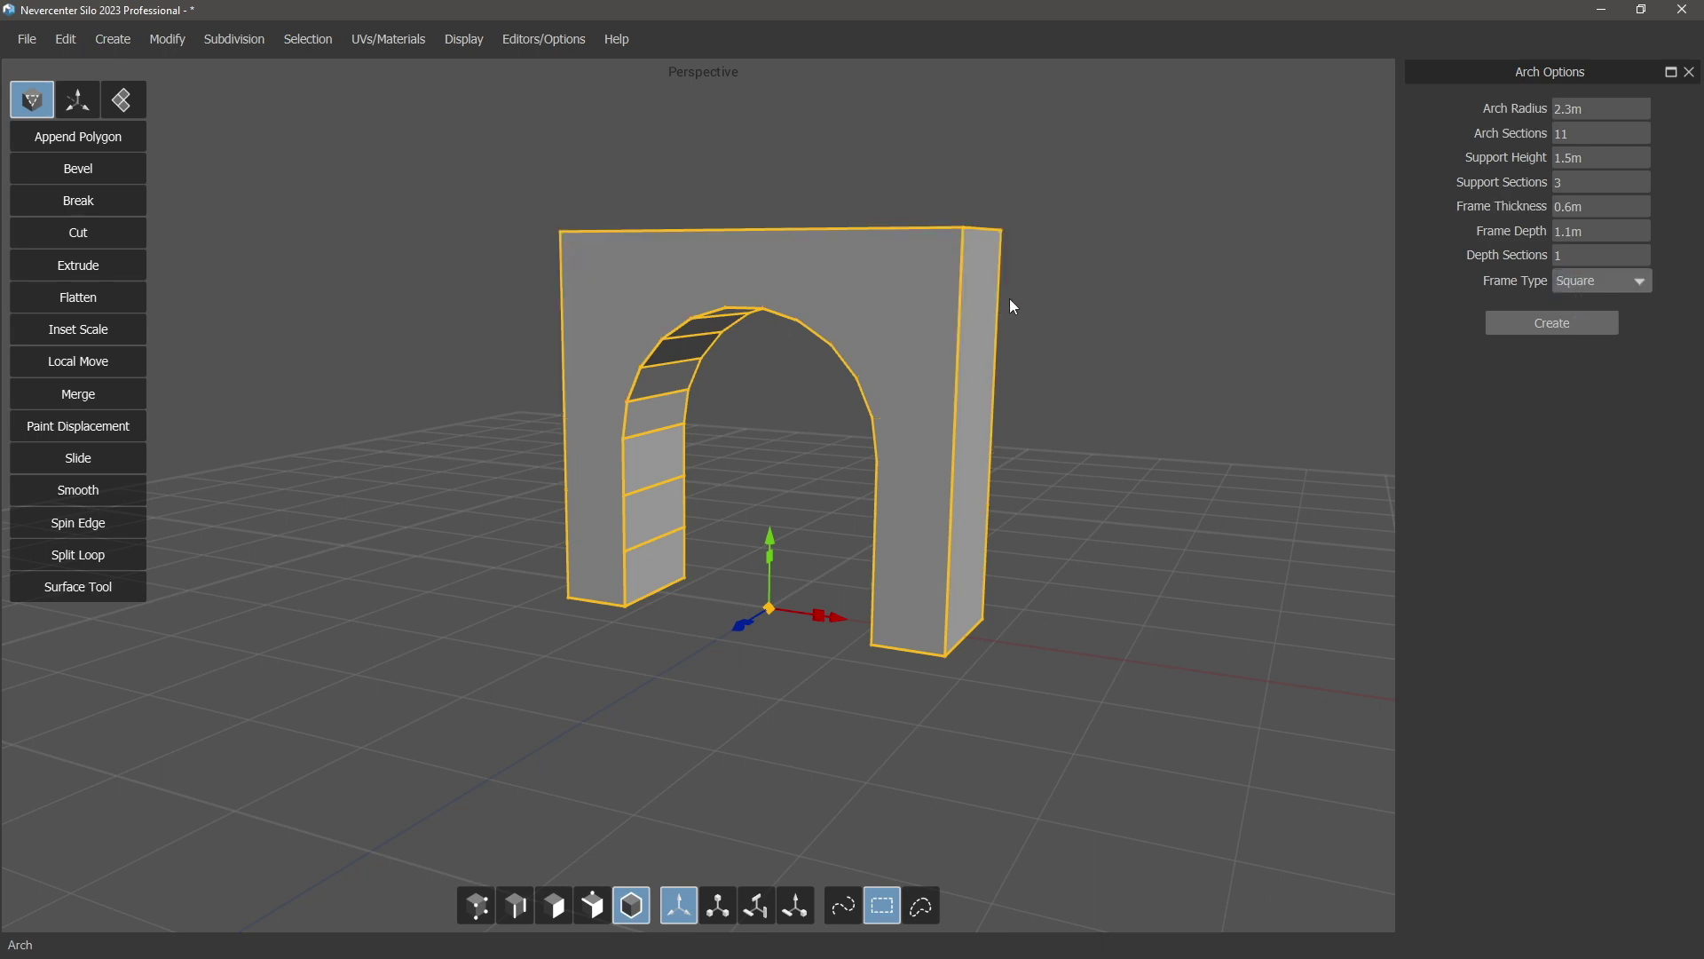
click(1573, 284)
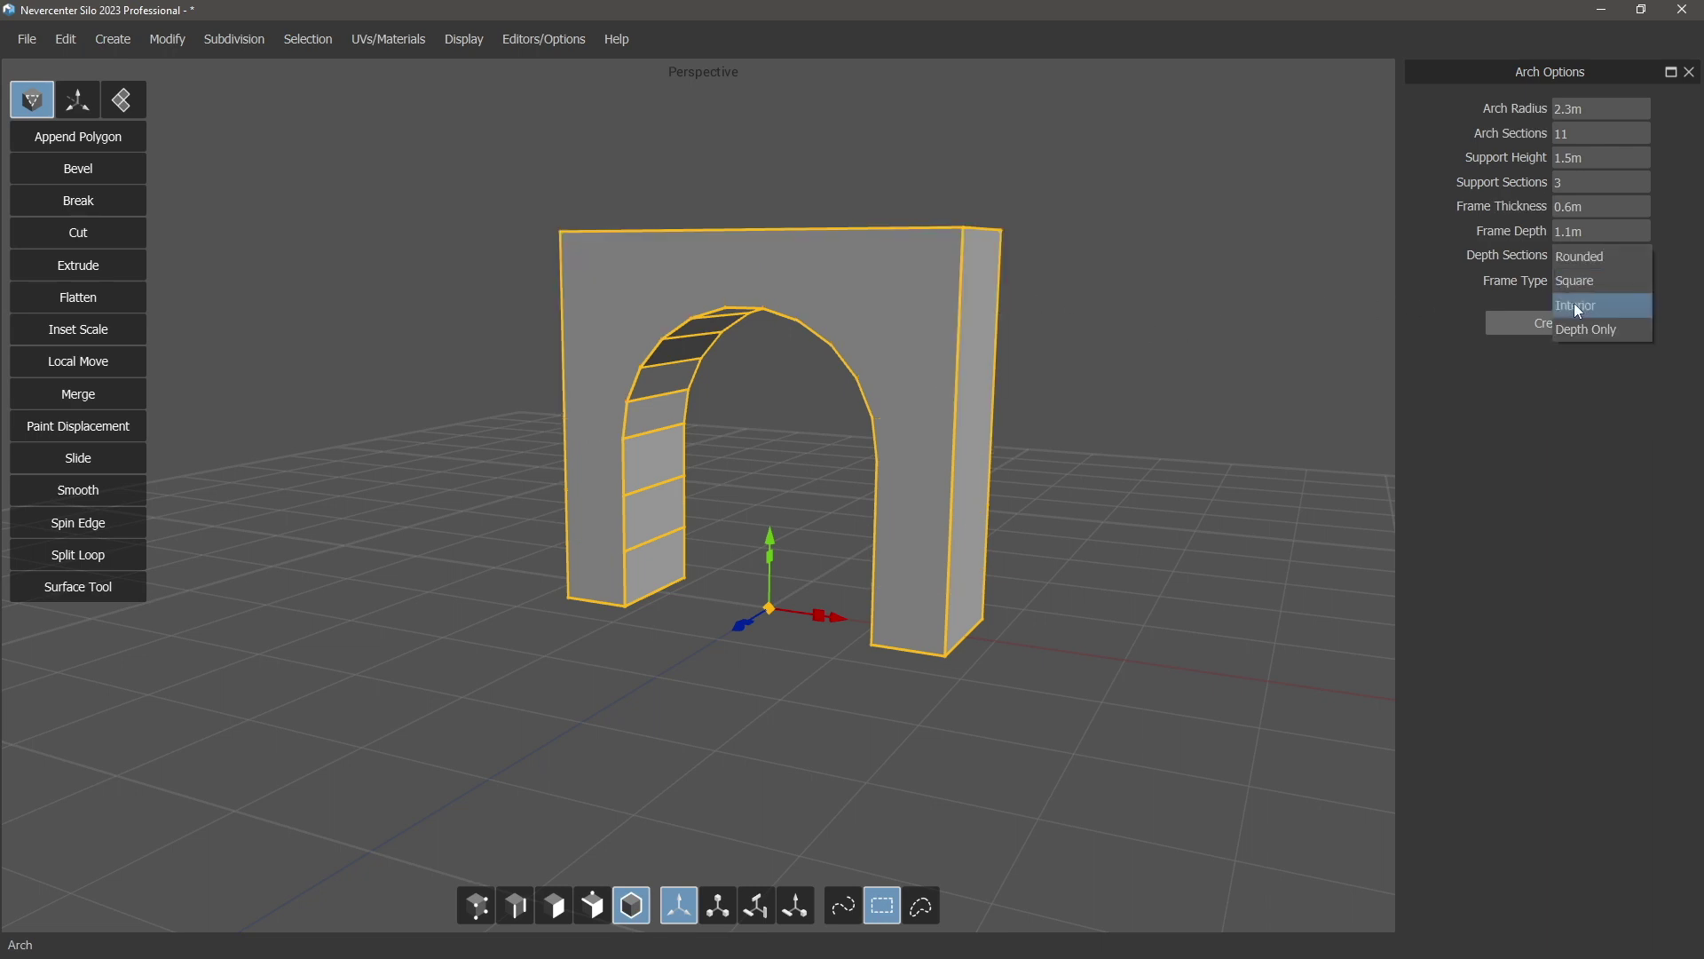
click(1574, 302)
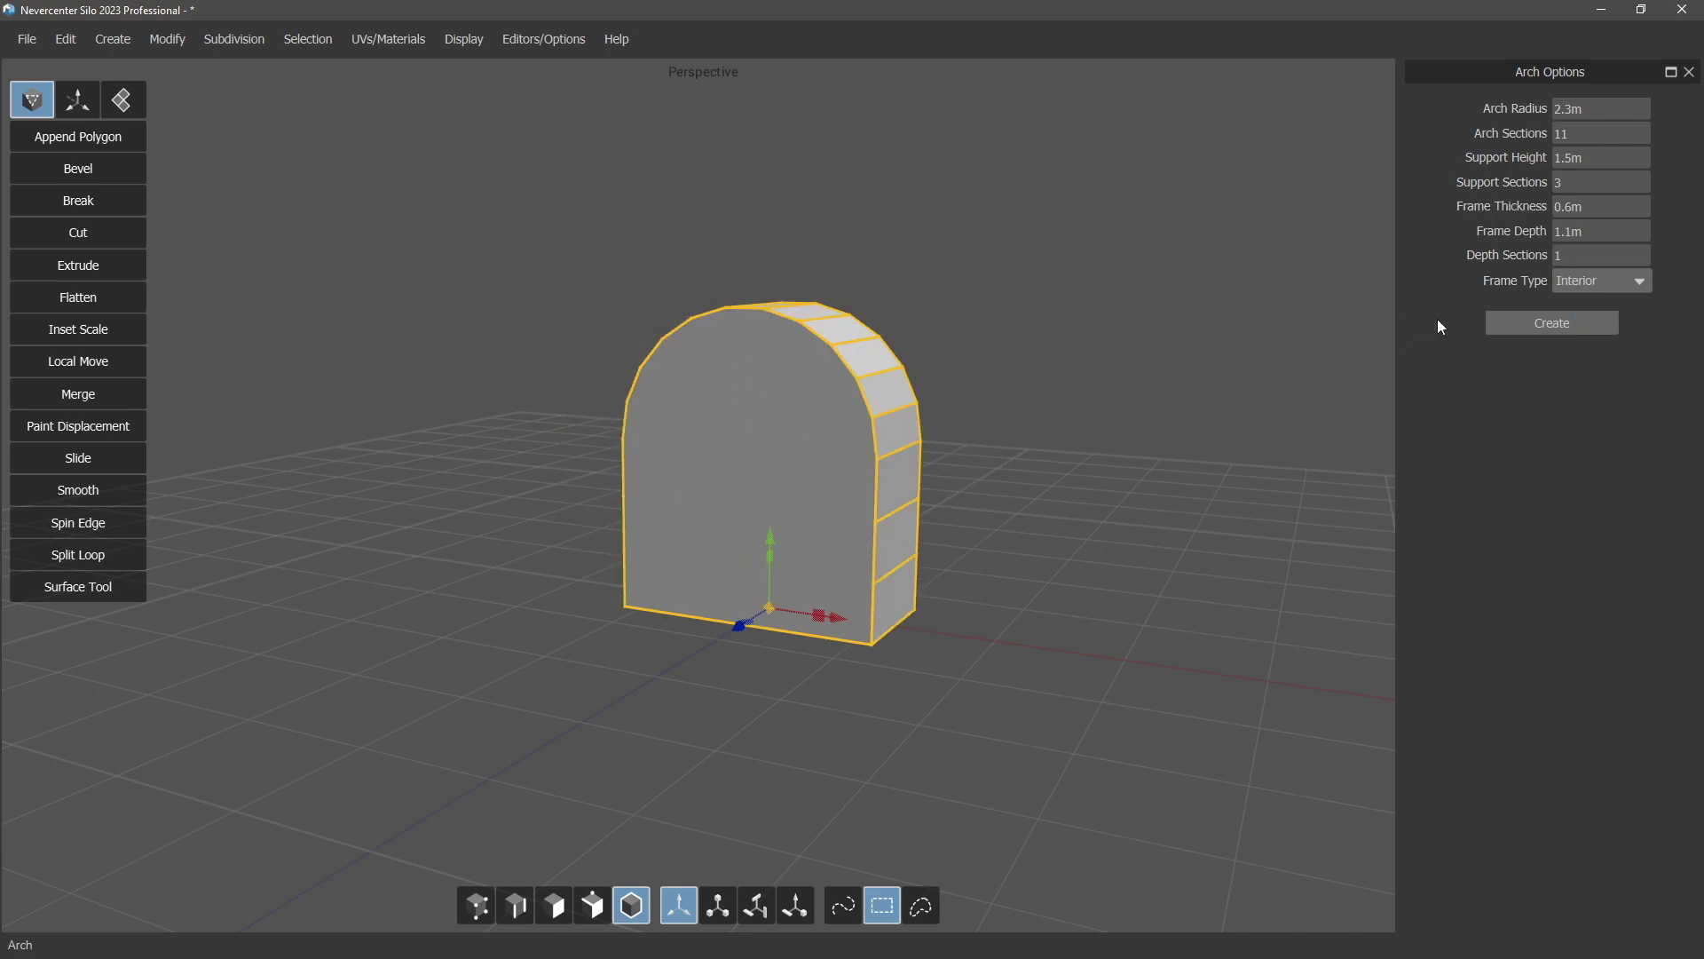
click(1562, 282)
click(1569, 303)
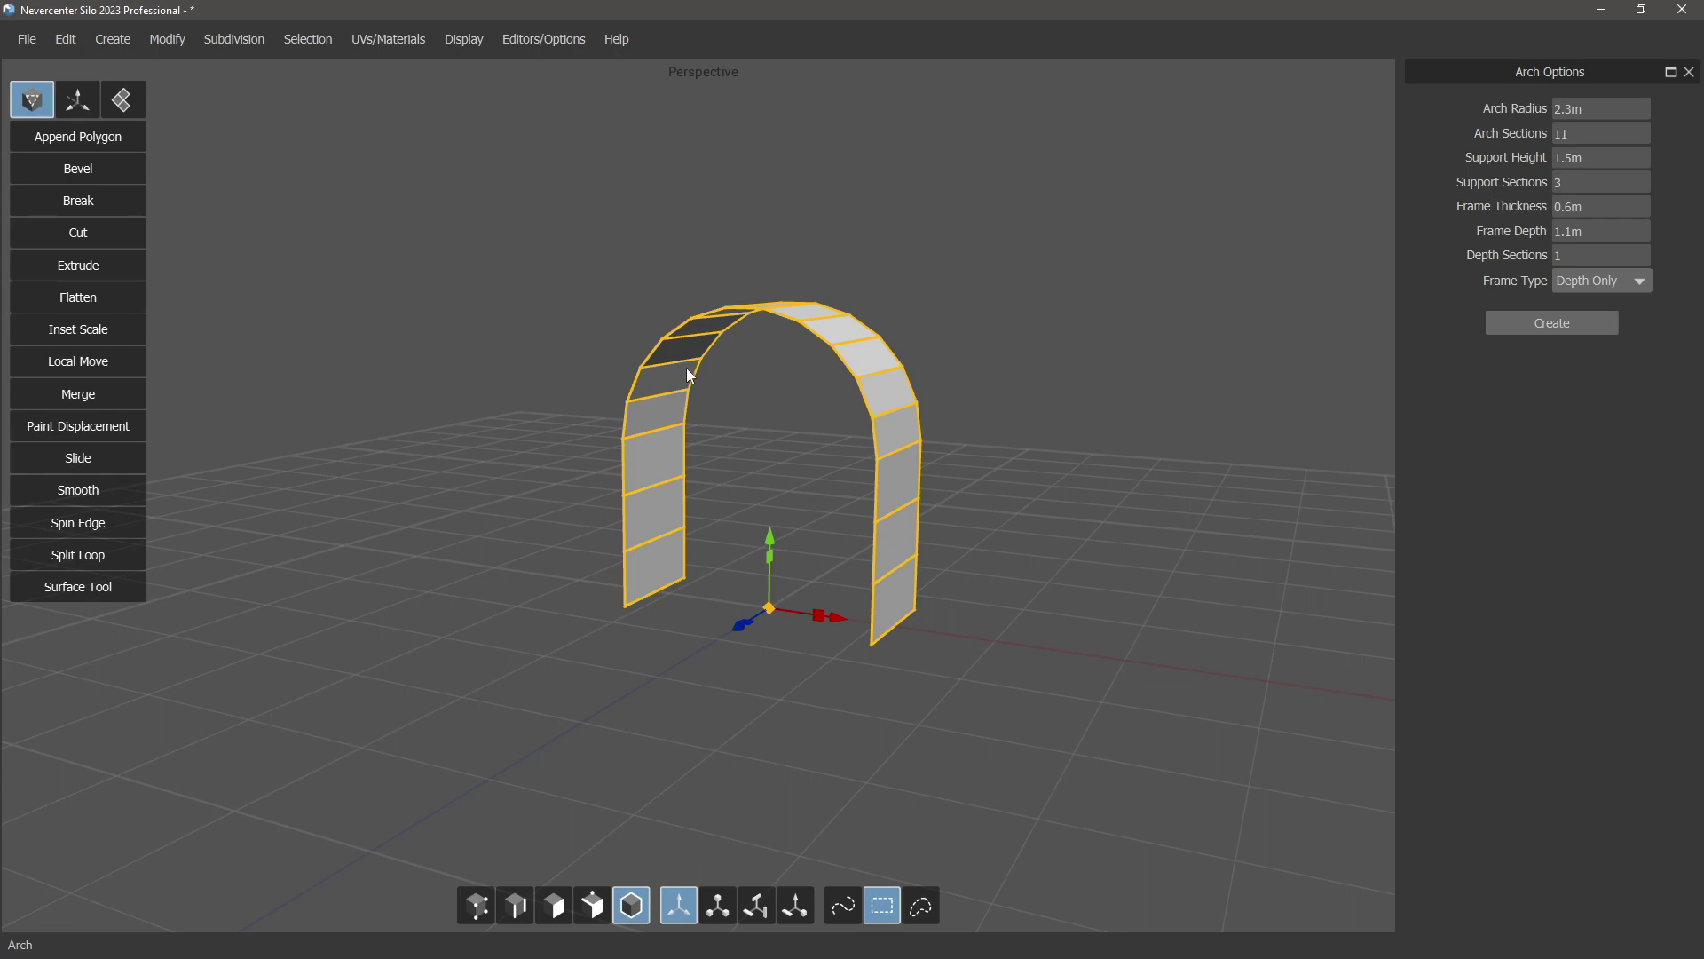
click(1580, 281)
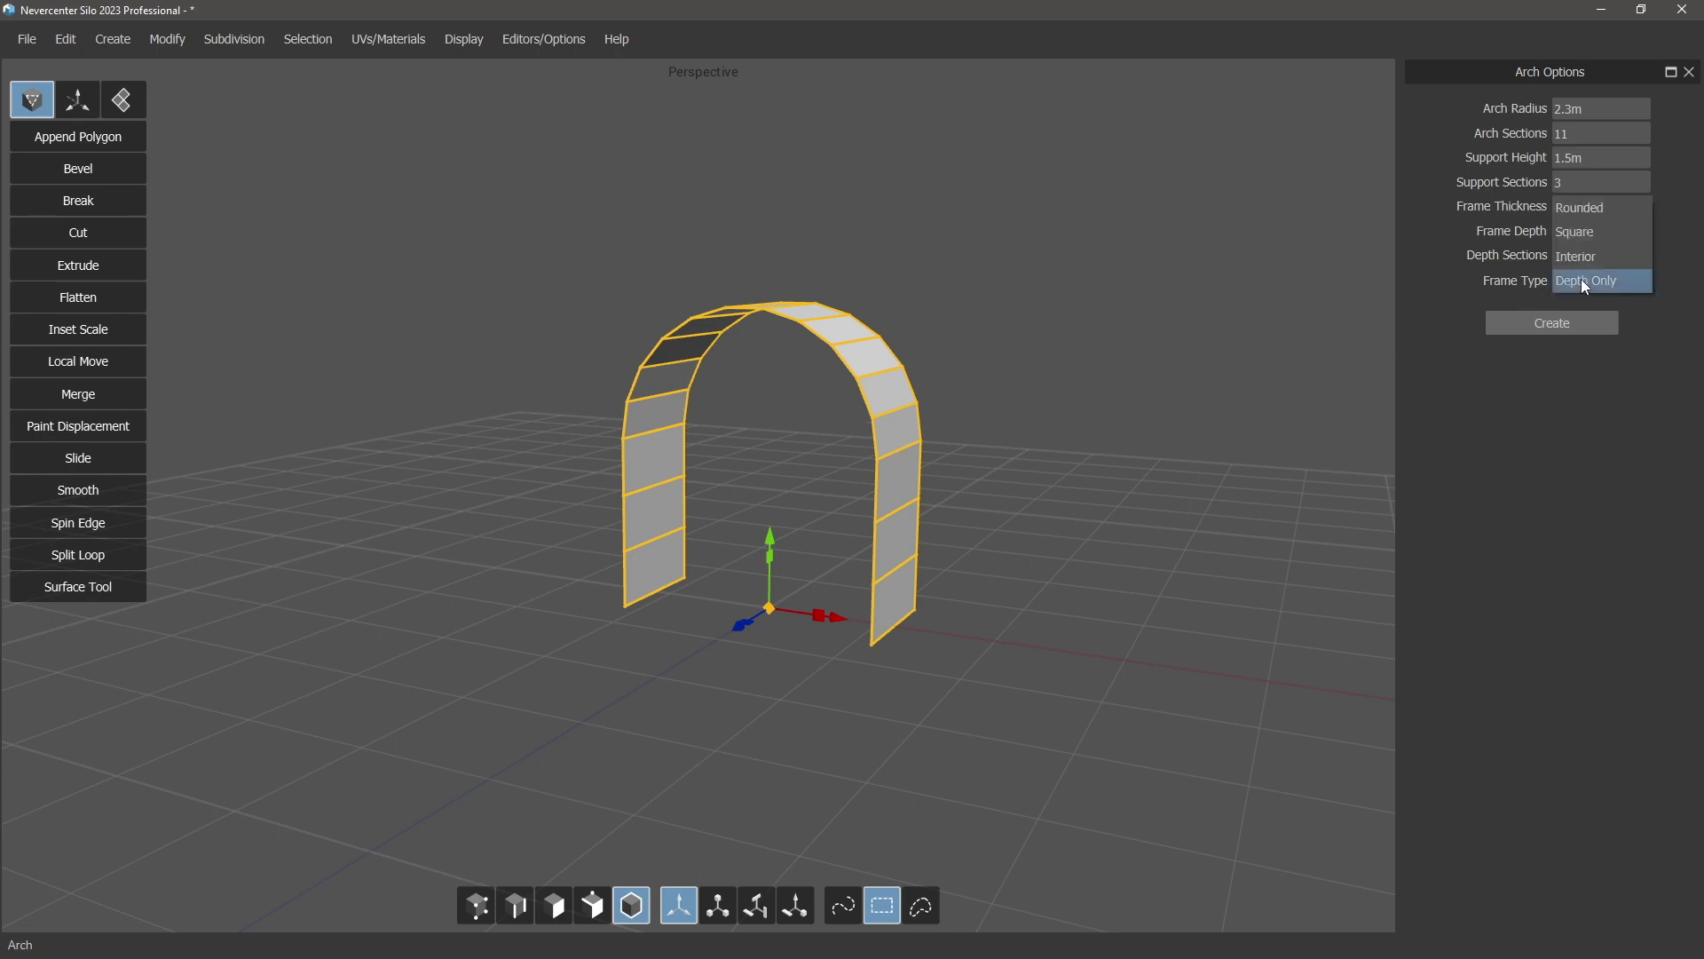
click(1579, 212)
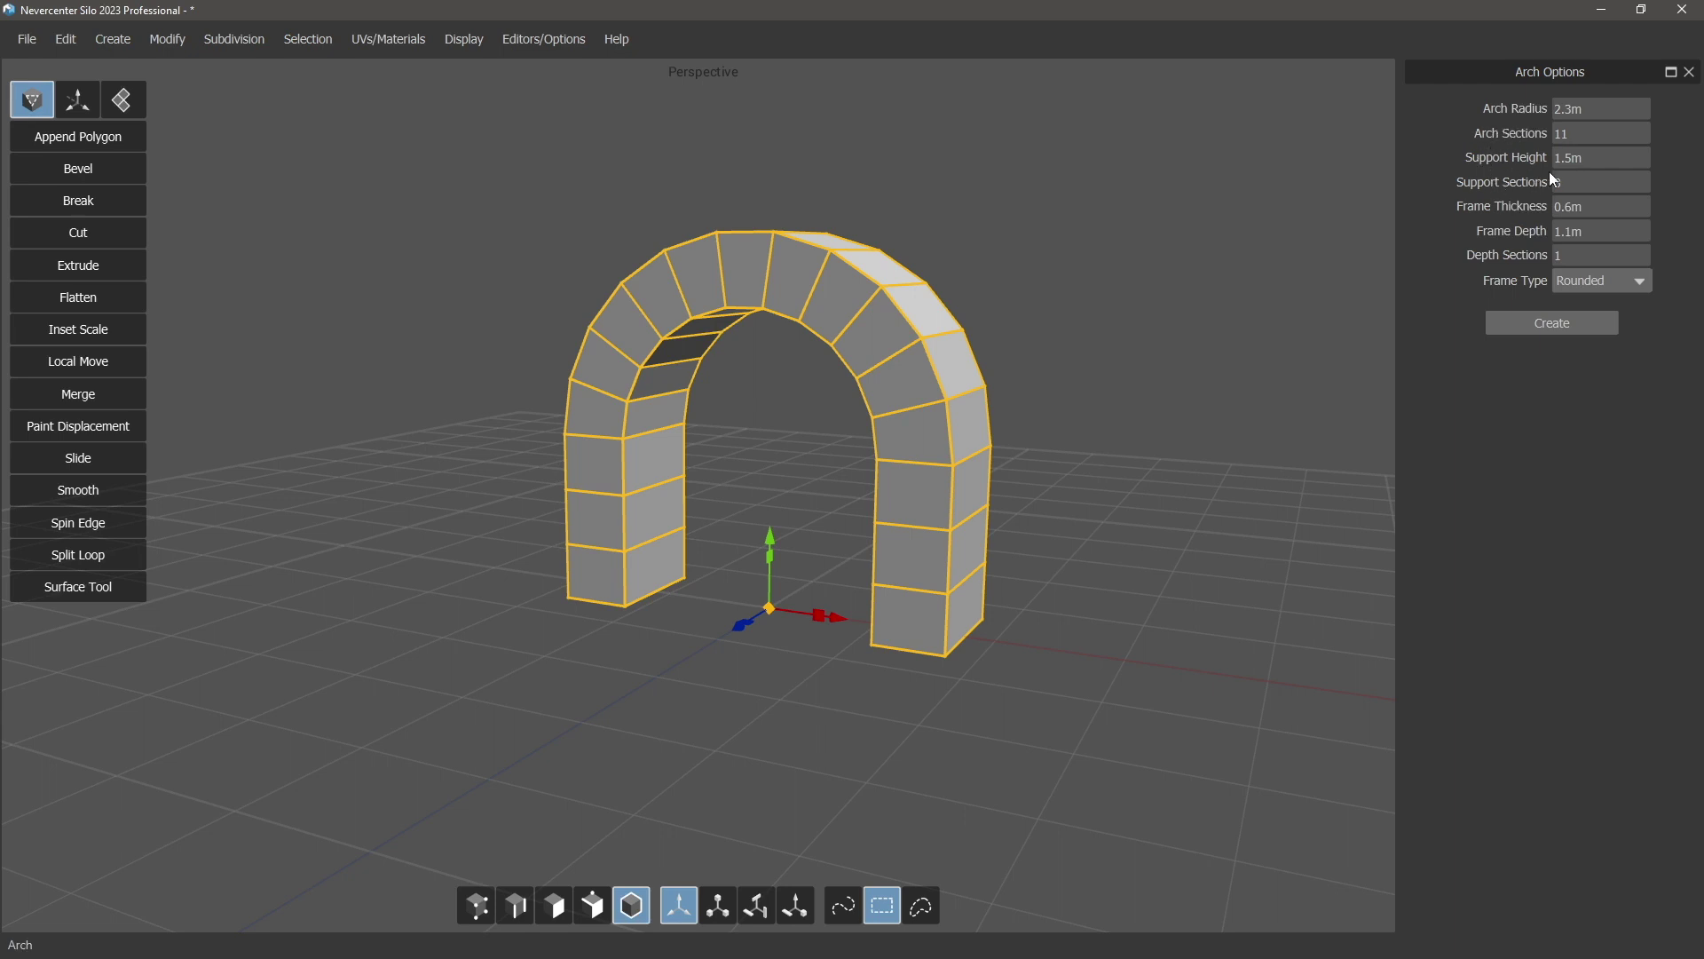
Scroll through the arch's support and radius fields and enter 5 for the sections value
scroll(1584, 180, down, 3)
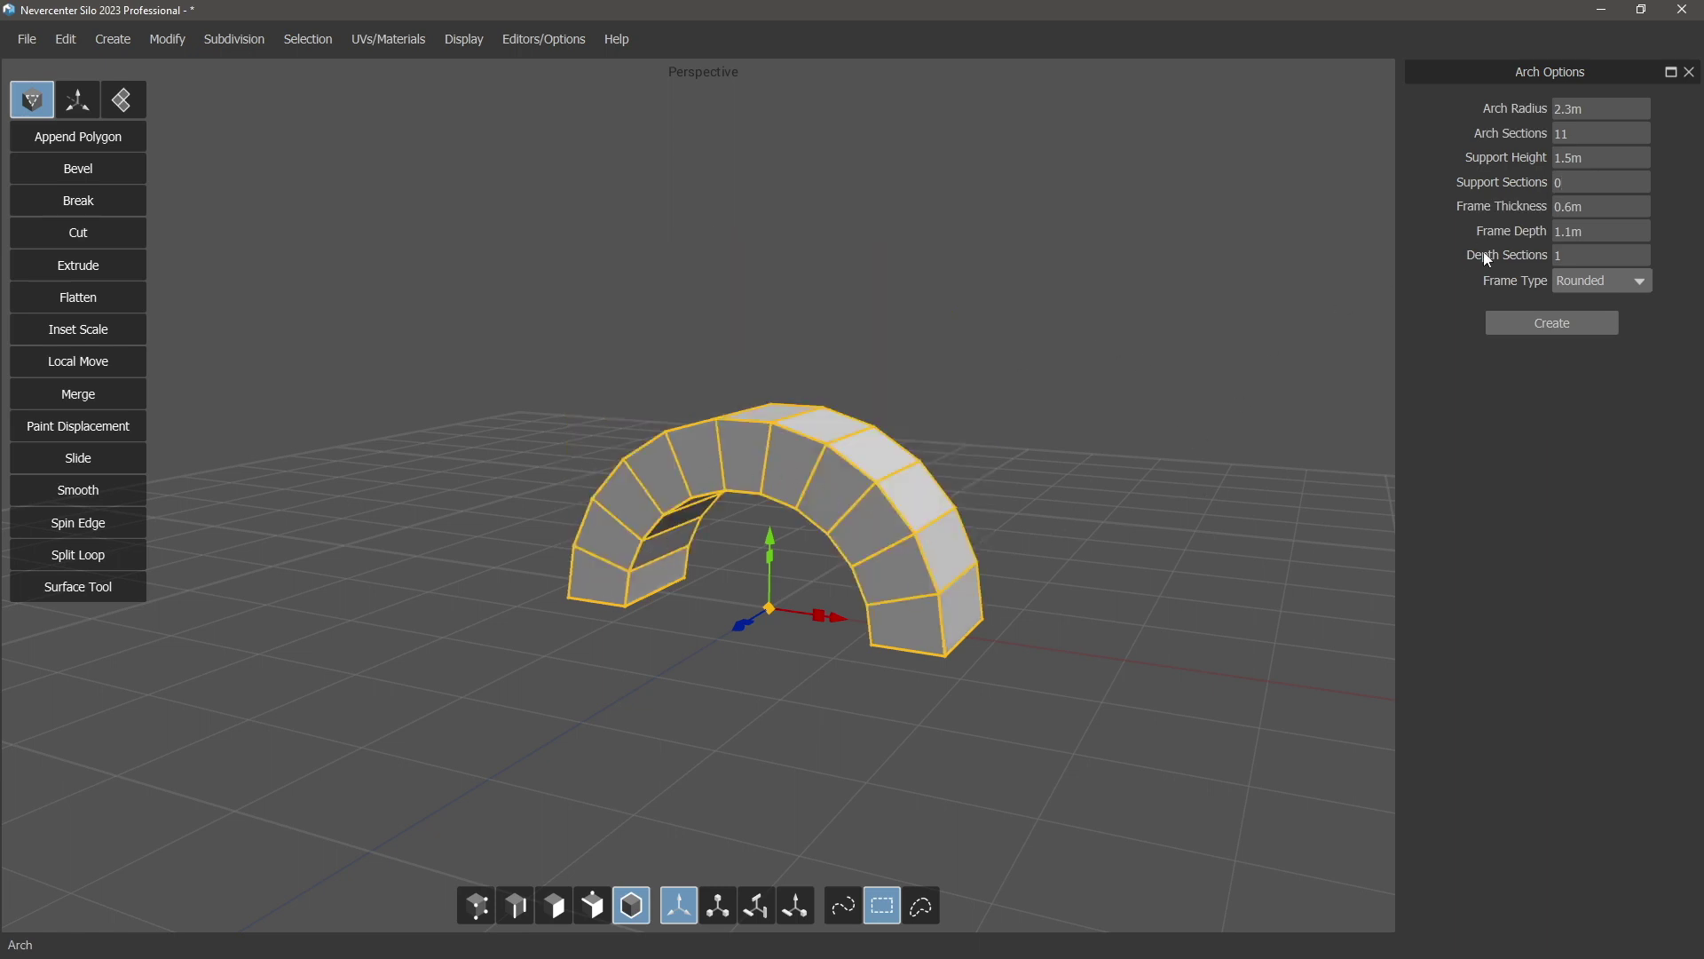
scroll(1565, 183, up, 2)
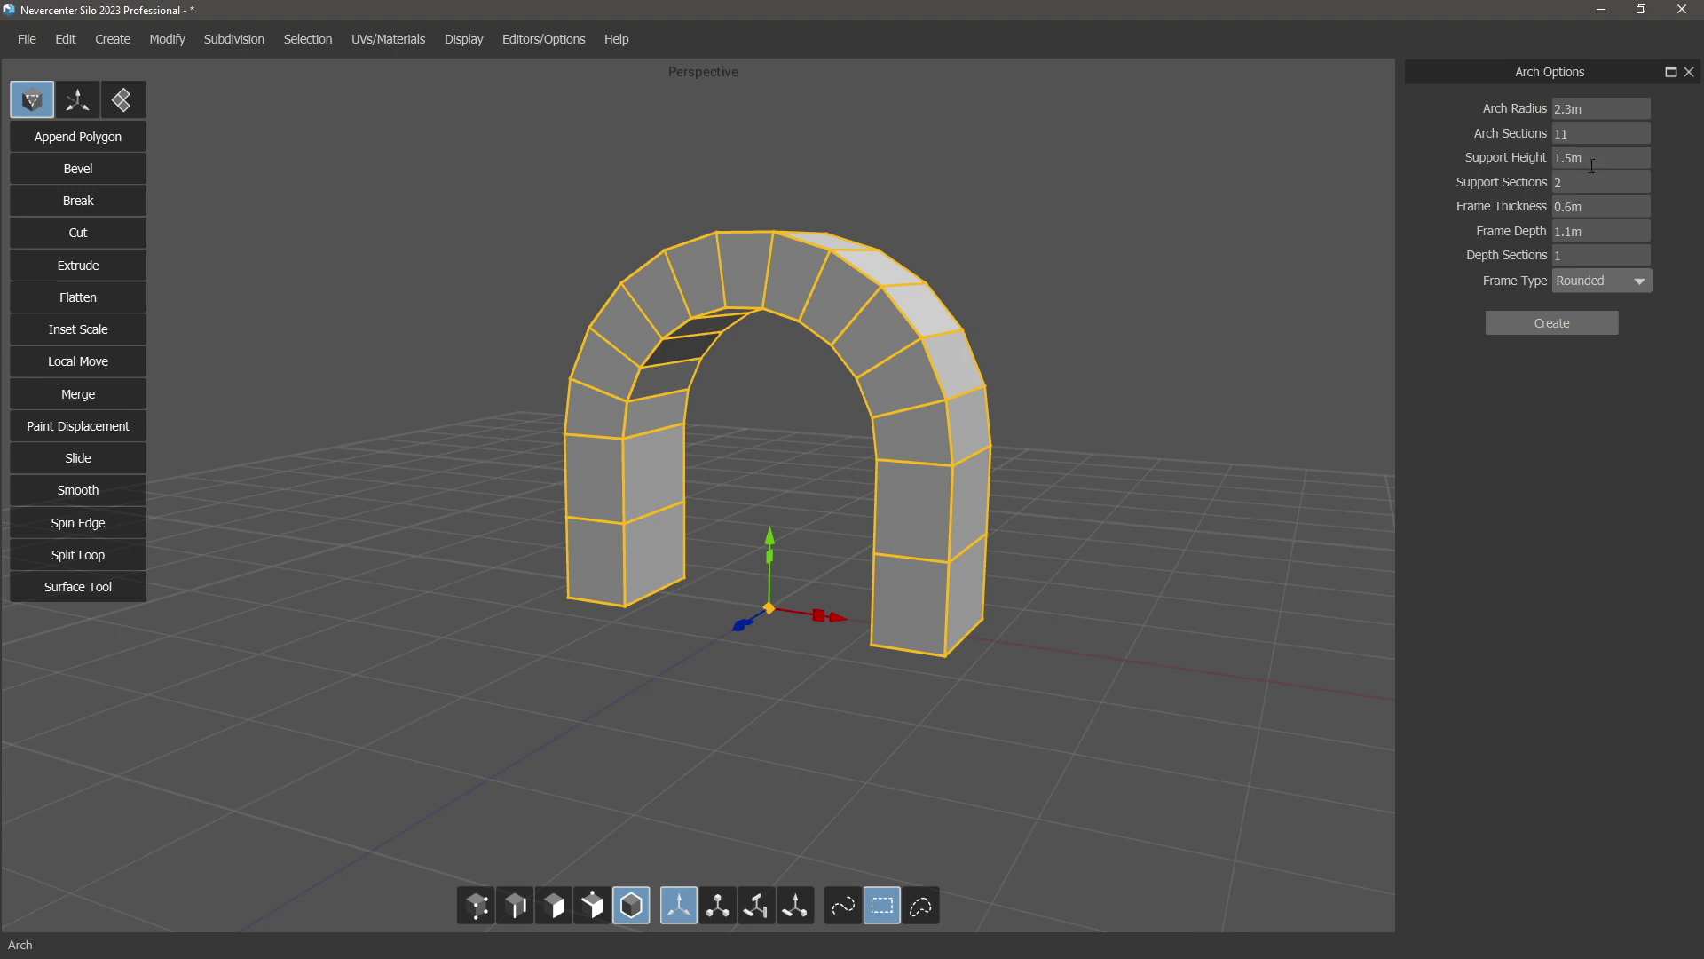
scroll(1596, 153, up, 2)
scroll(1596, 153, up, 2)
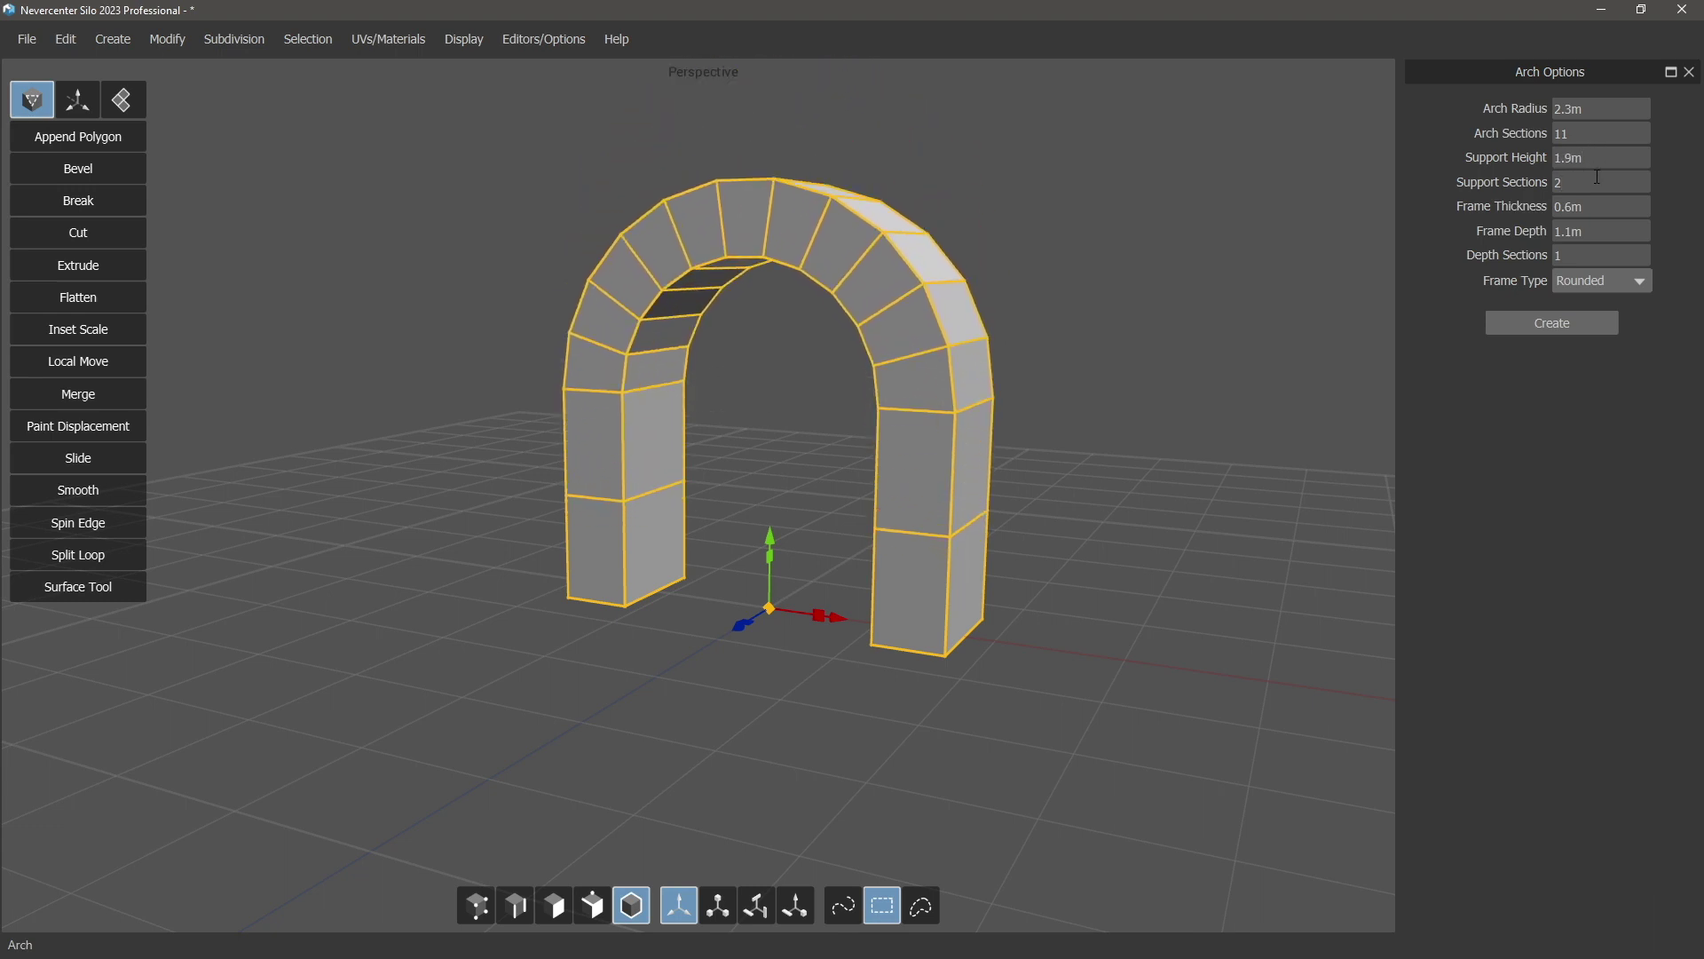
scroll(1590, 185, up, 8)
double_click(1590, 182)
key(BackSpace)
text(5)
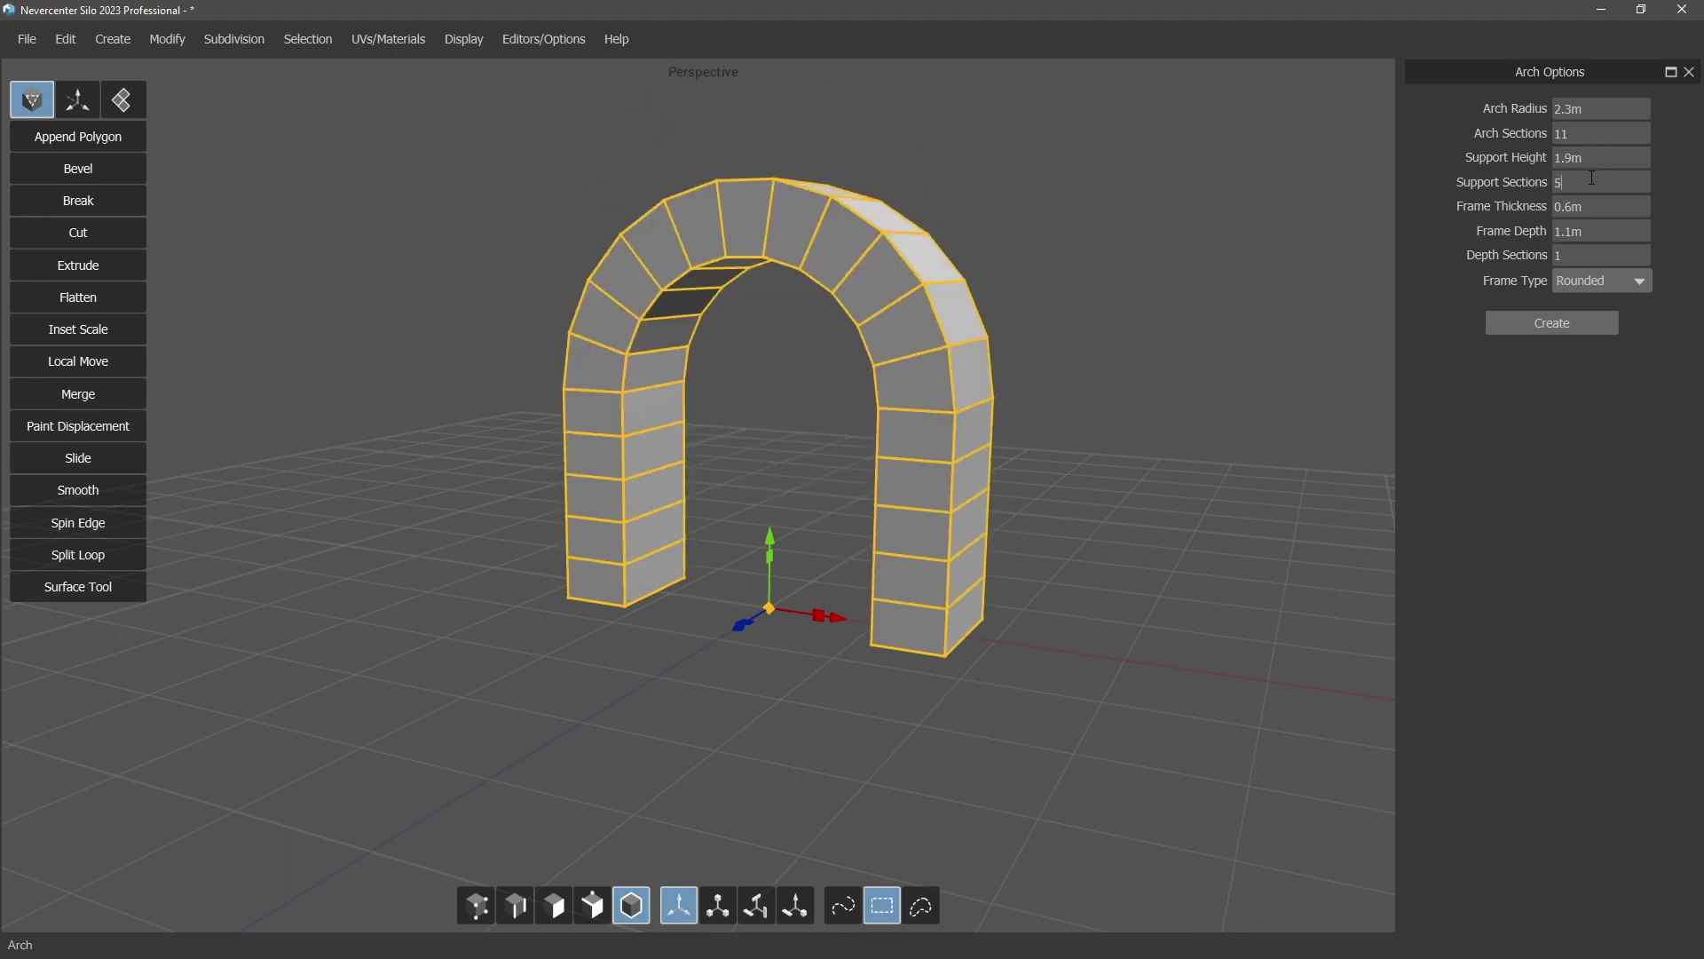
Settle on 2 support sections, 1.9m supports and 1.3m radius, then stretch depth to 7.9m
scroll(1591, 178, down, 3)
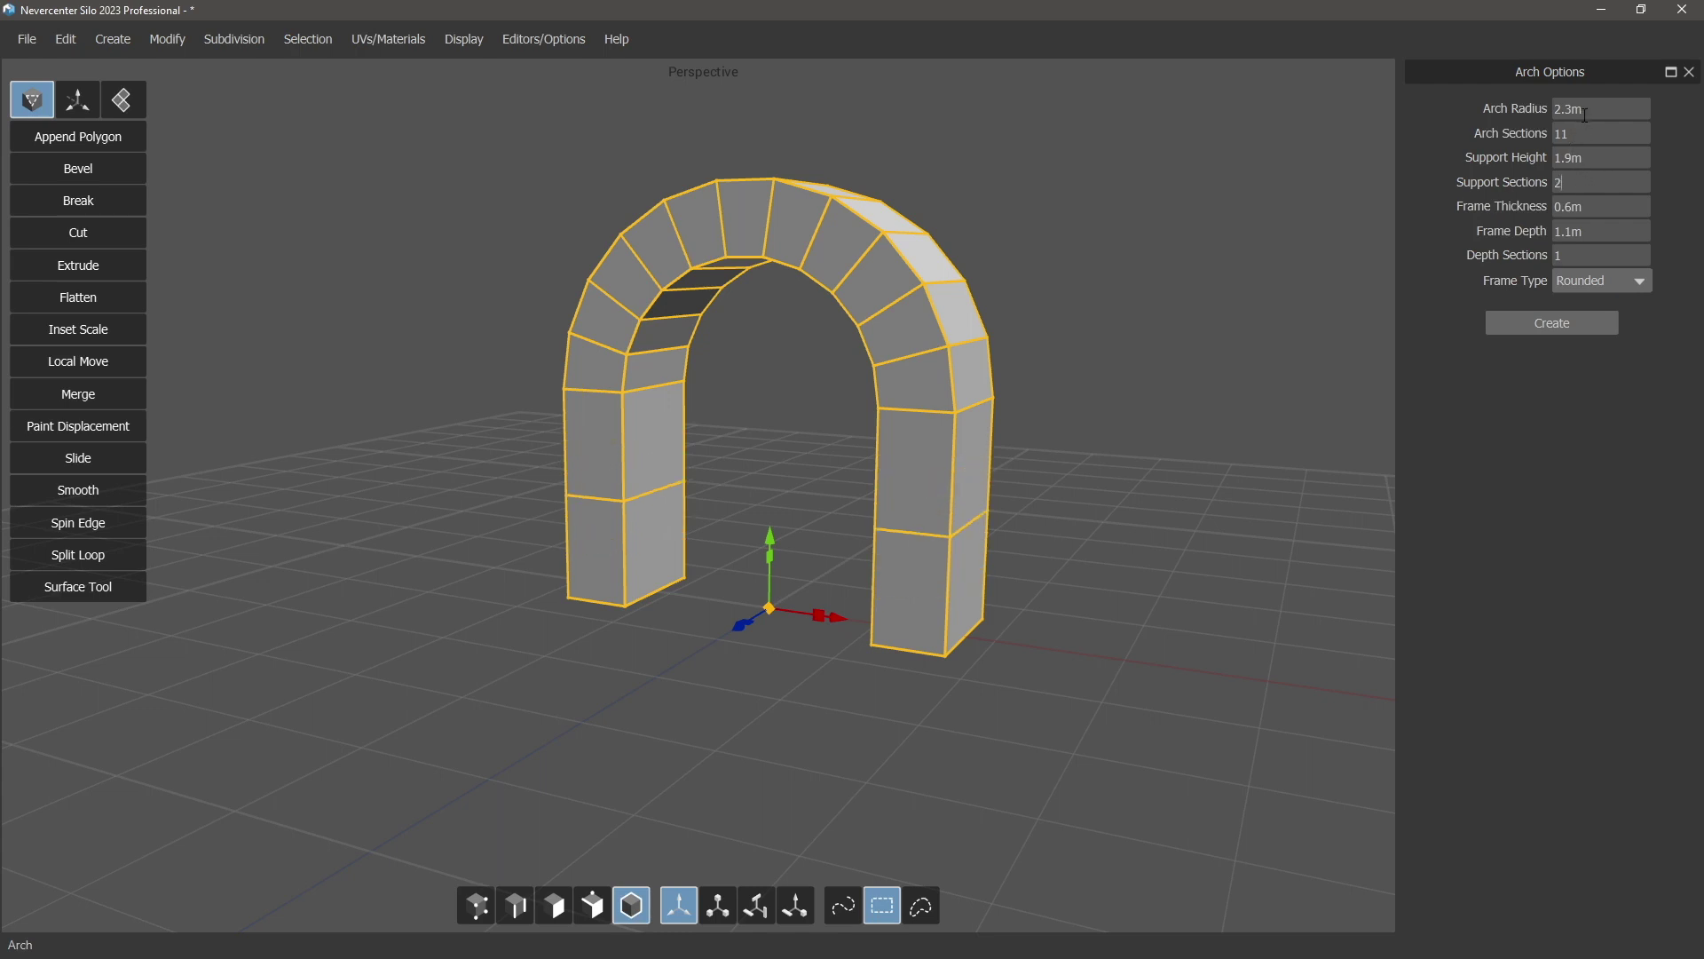
scroll(1584, 108, down, 19)
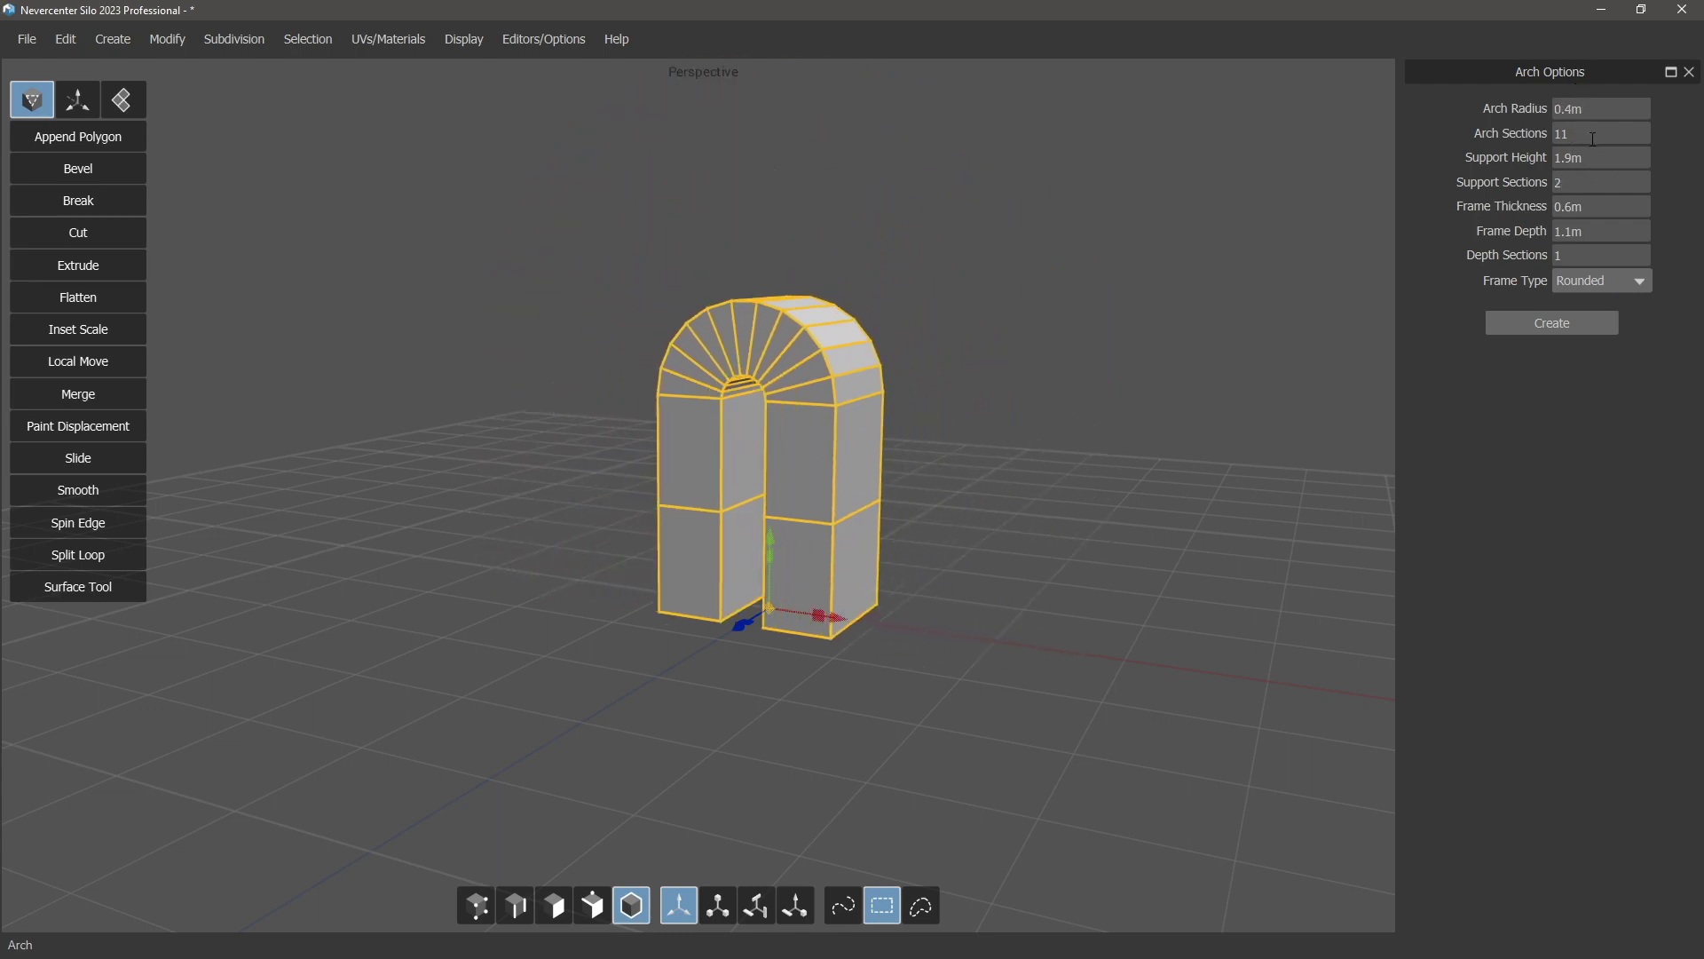
scroll(1593, 135, down, 9)
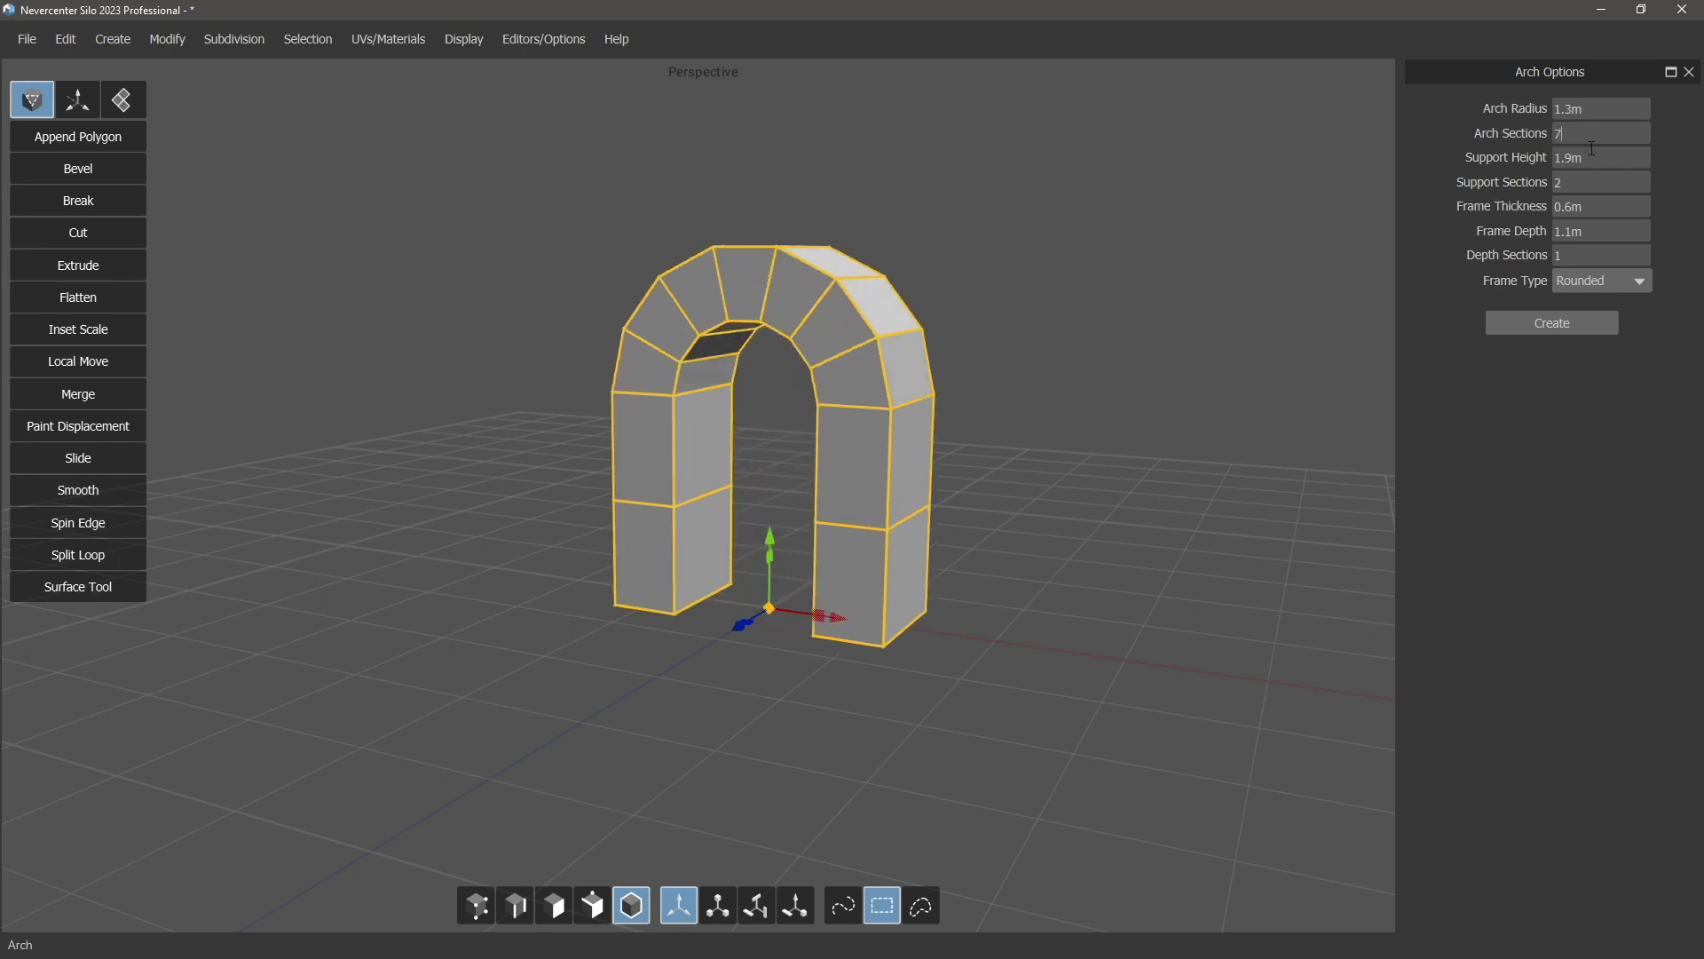
scroll(1592, 156, up, 9)
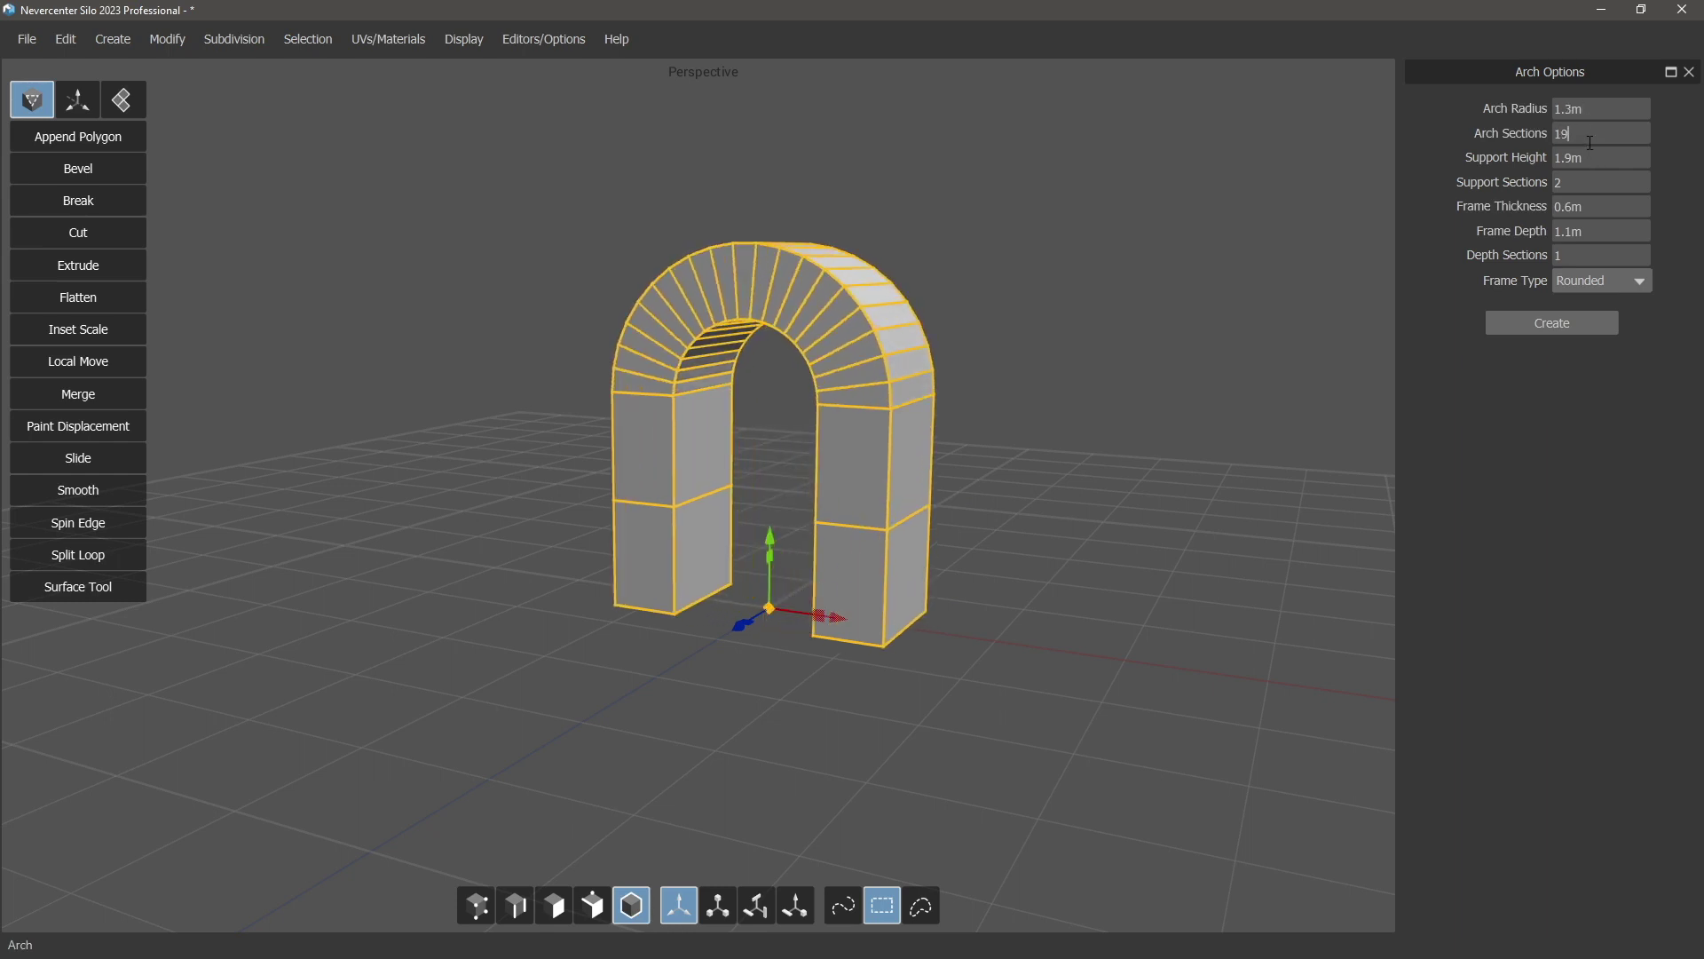
scroll(1591, 156, down, 6)
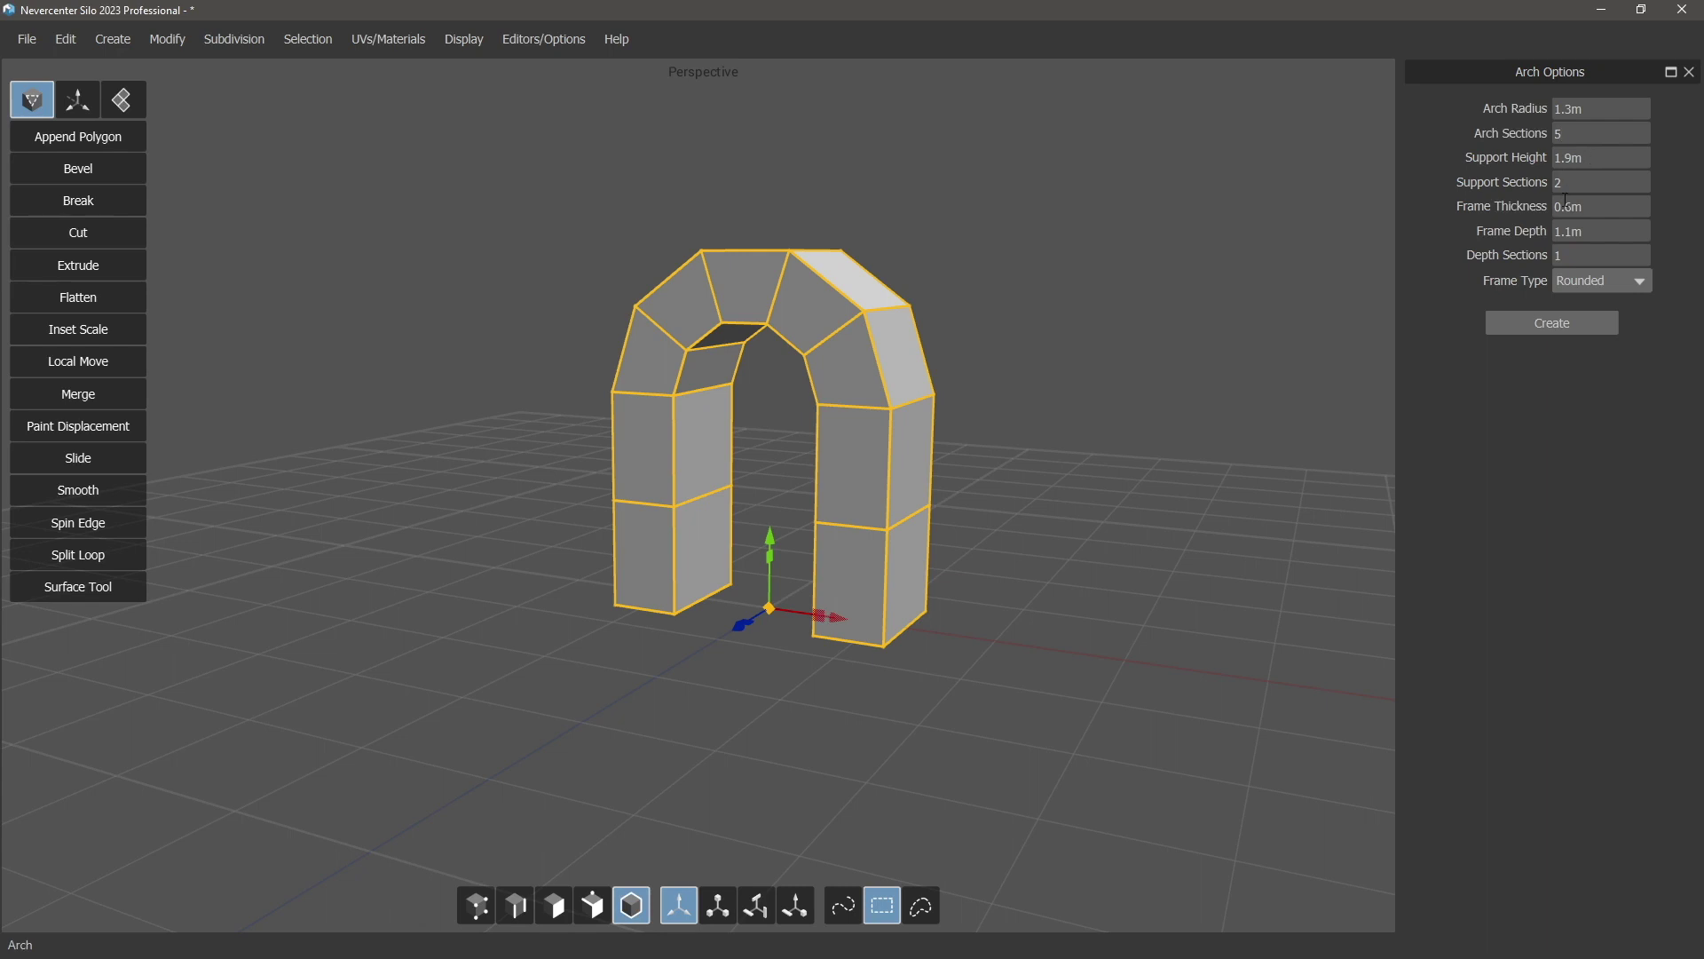
drag(1595, 232, 1564, 125)
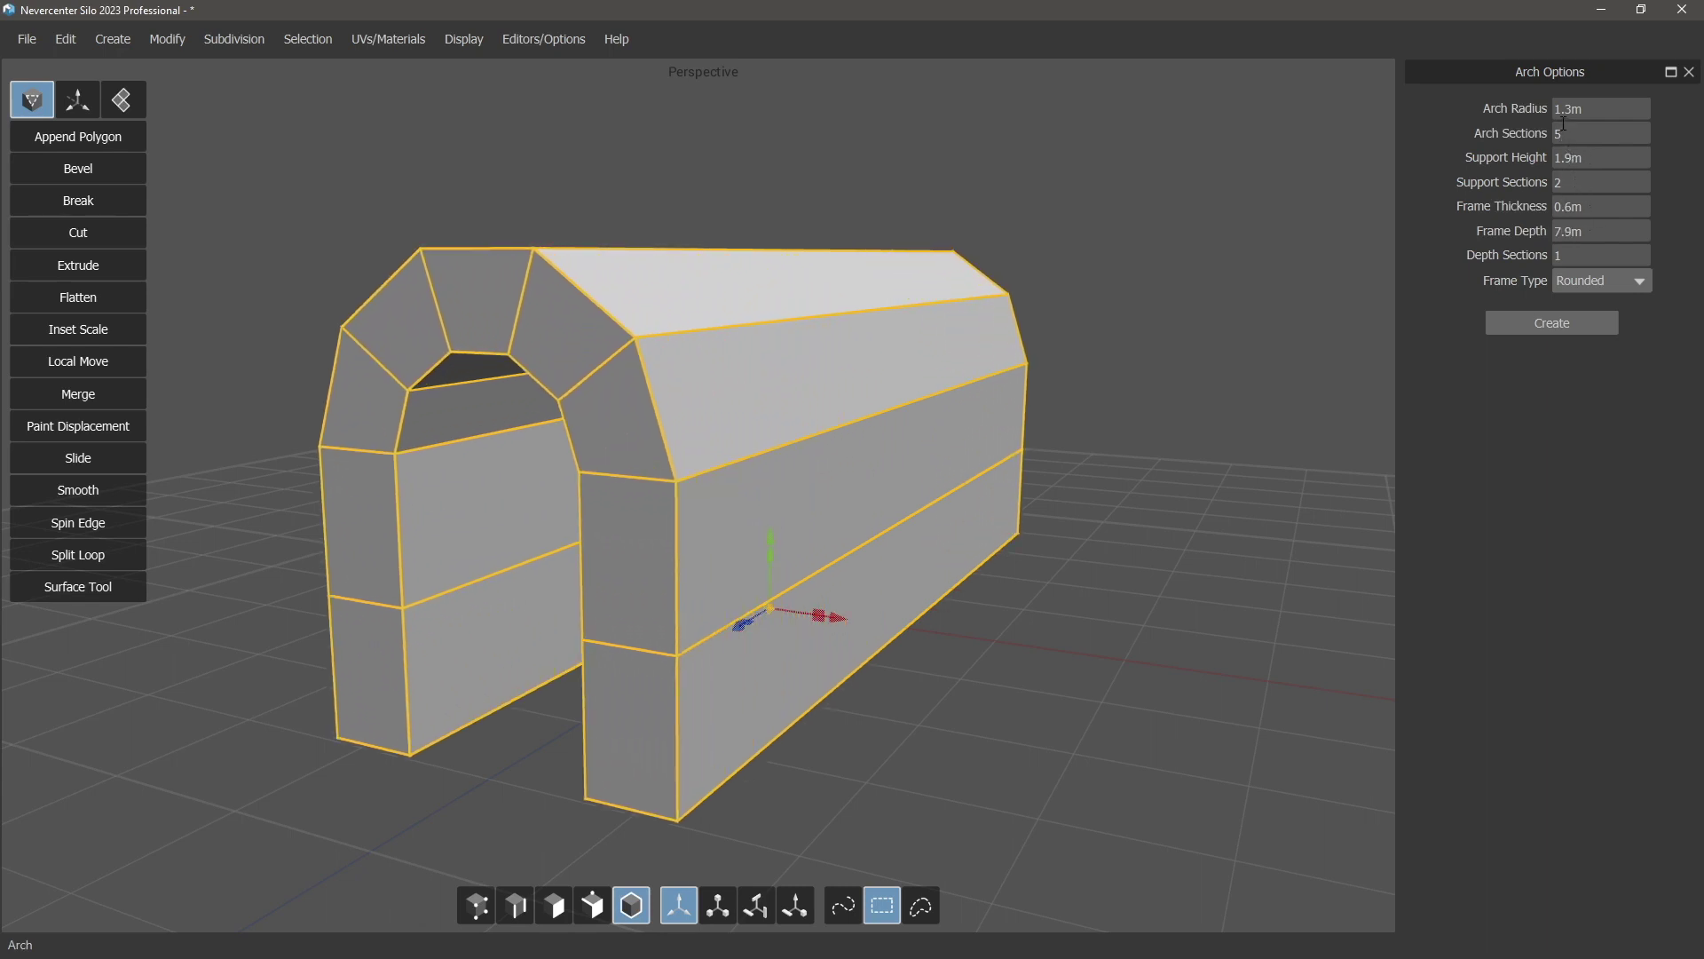
Thin the arch frame to 0.5m and split the 7.9m tunnel into 5 depth sections
drag(1588, 207, 1585, 253)
double_click(1586, 253)
text(5)
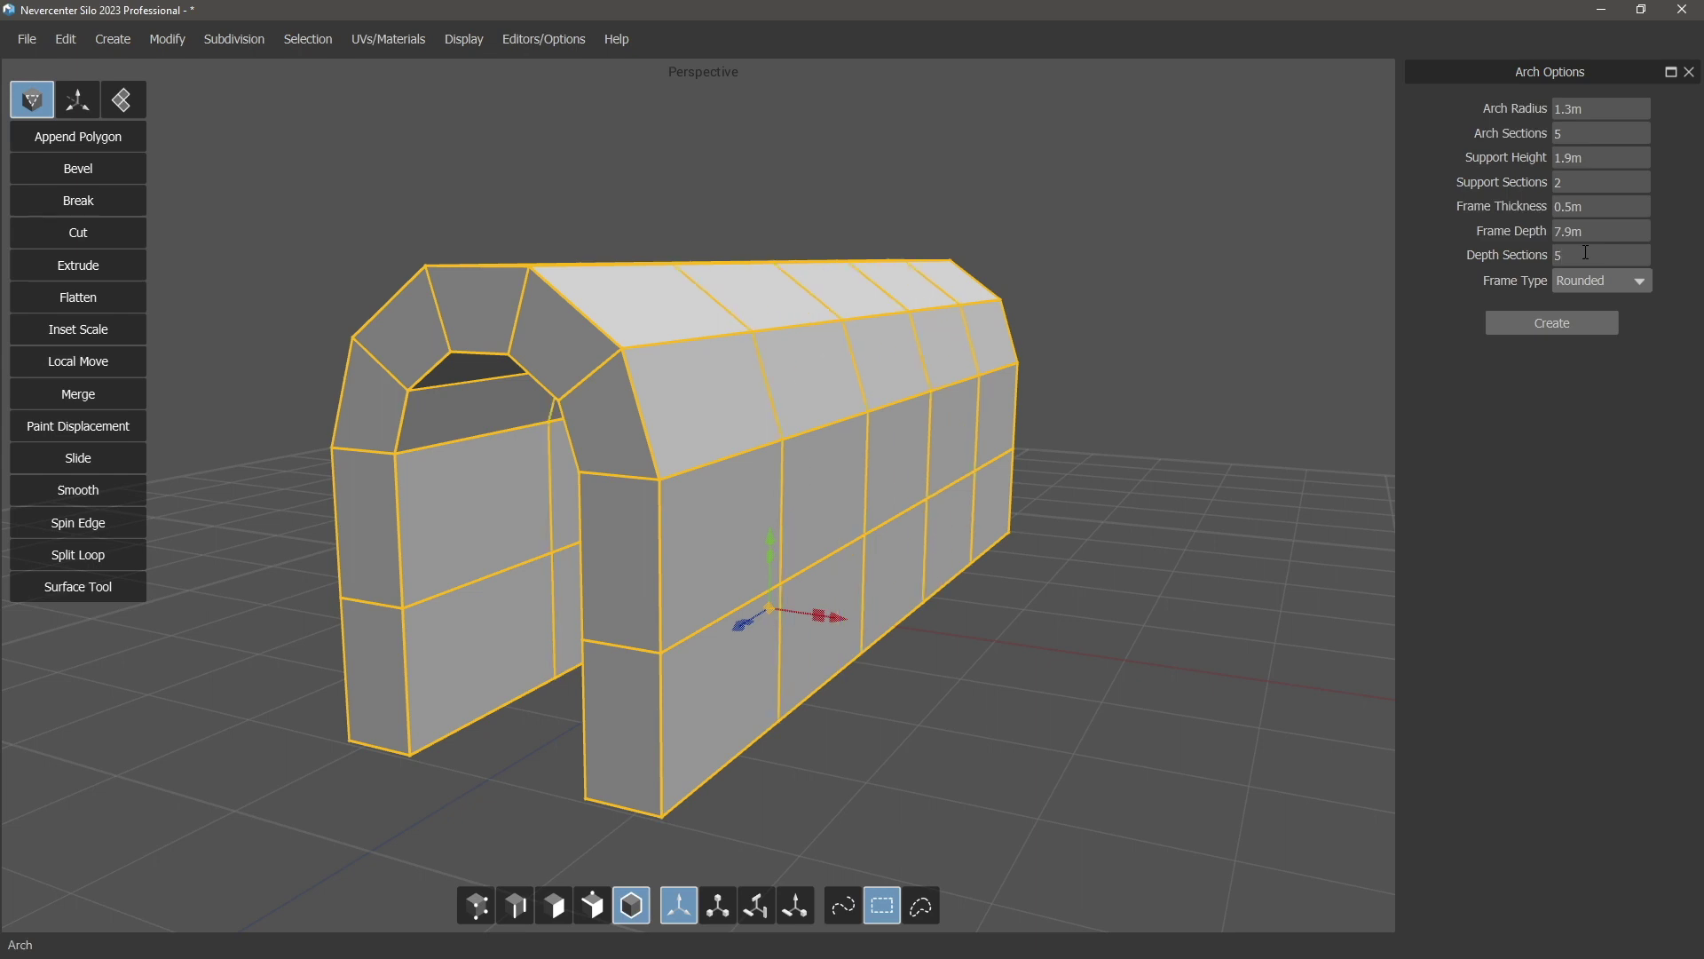
middle_drag(1090, 488, 1037, 514)
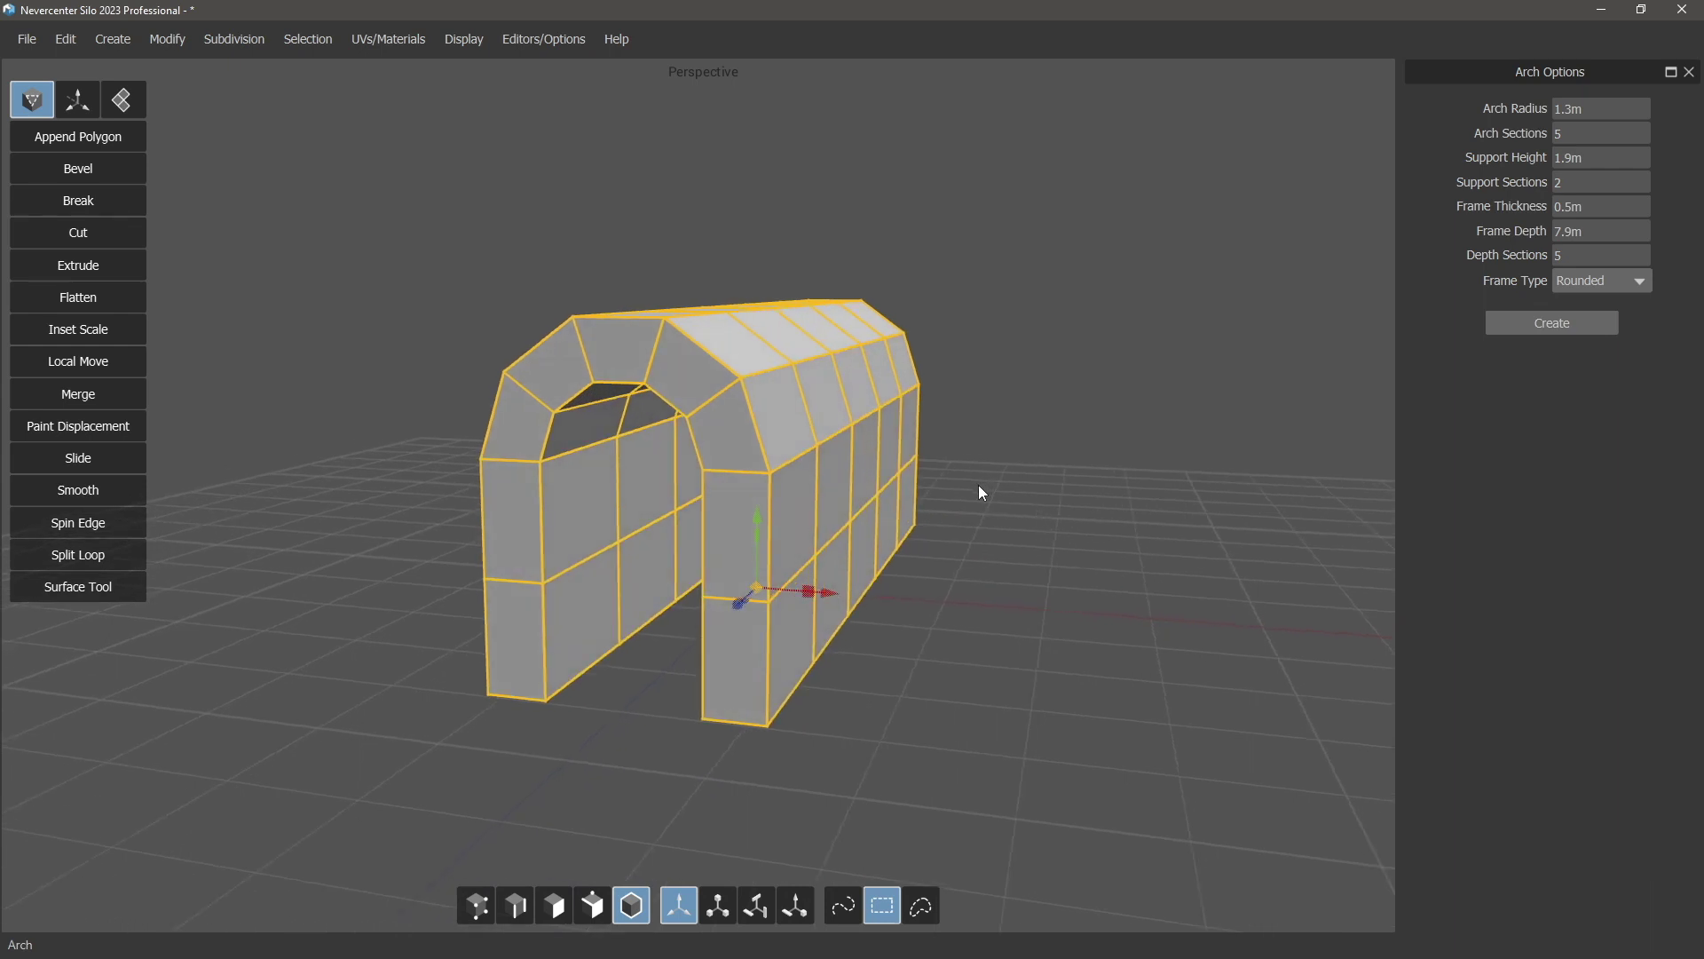
Switch the arch to the Interior frame type and enlarge its radius to 2.2m
click(1605, 280)
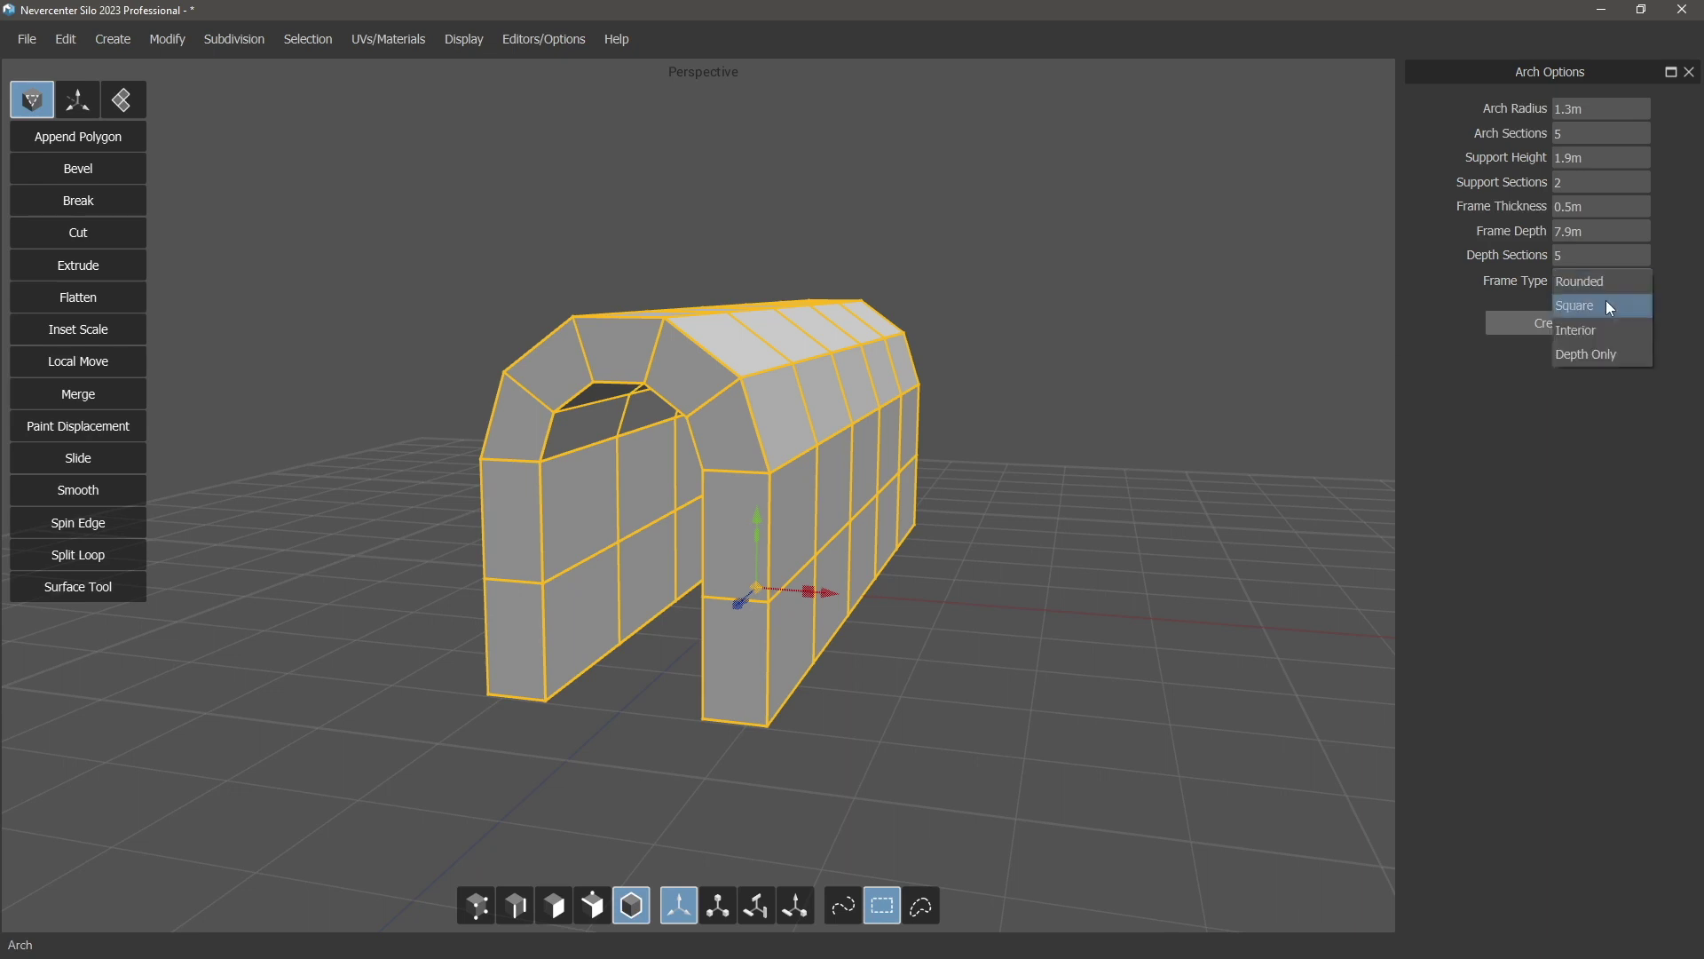
click(1601, 332)
middle_drag(965, 510, 1012, 510)
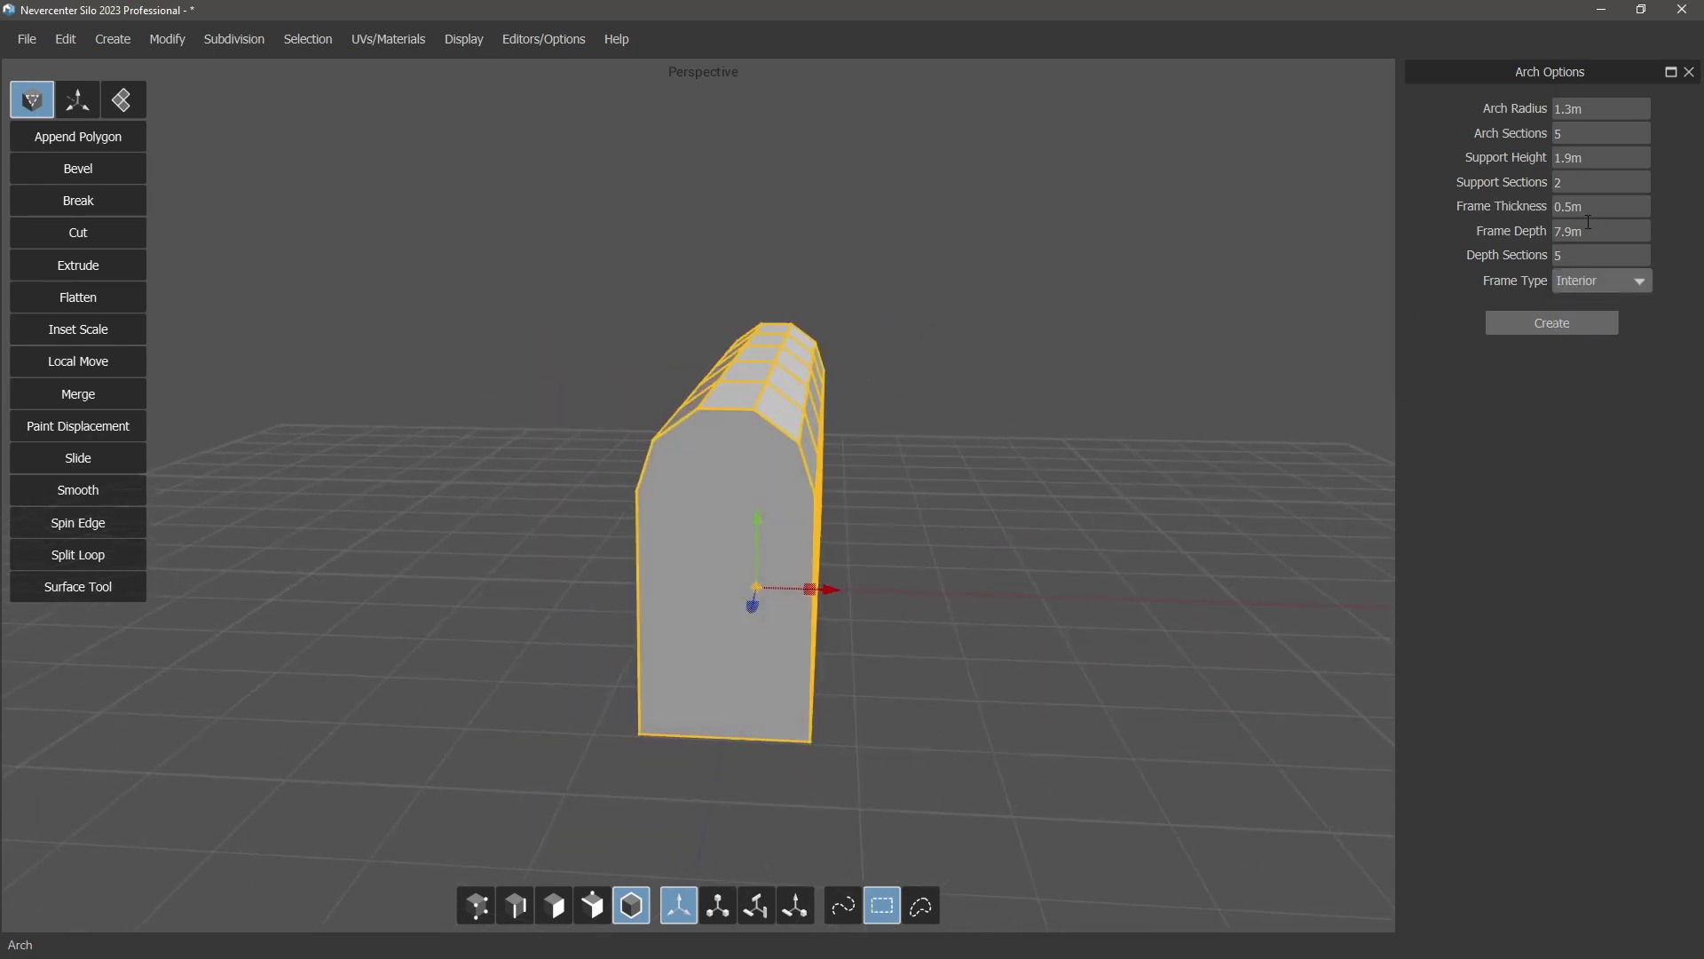
scroll(1597, 108, up, 9)
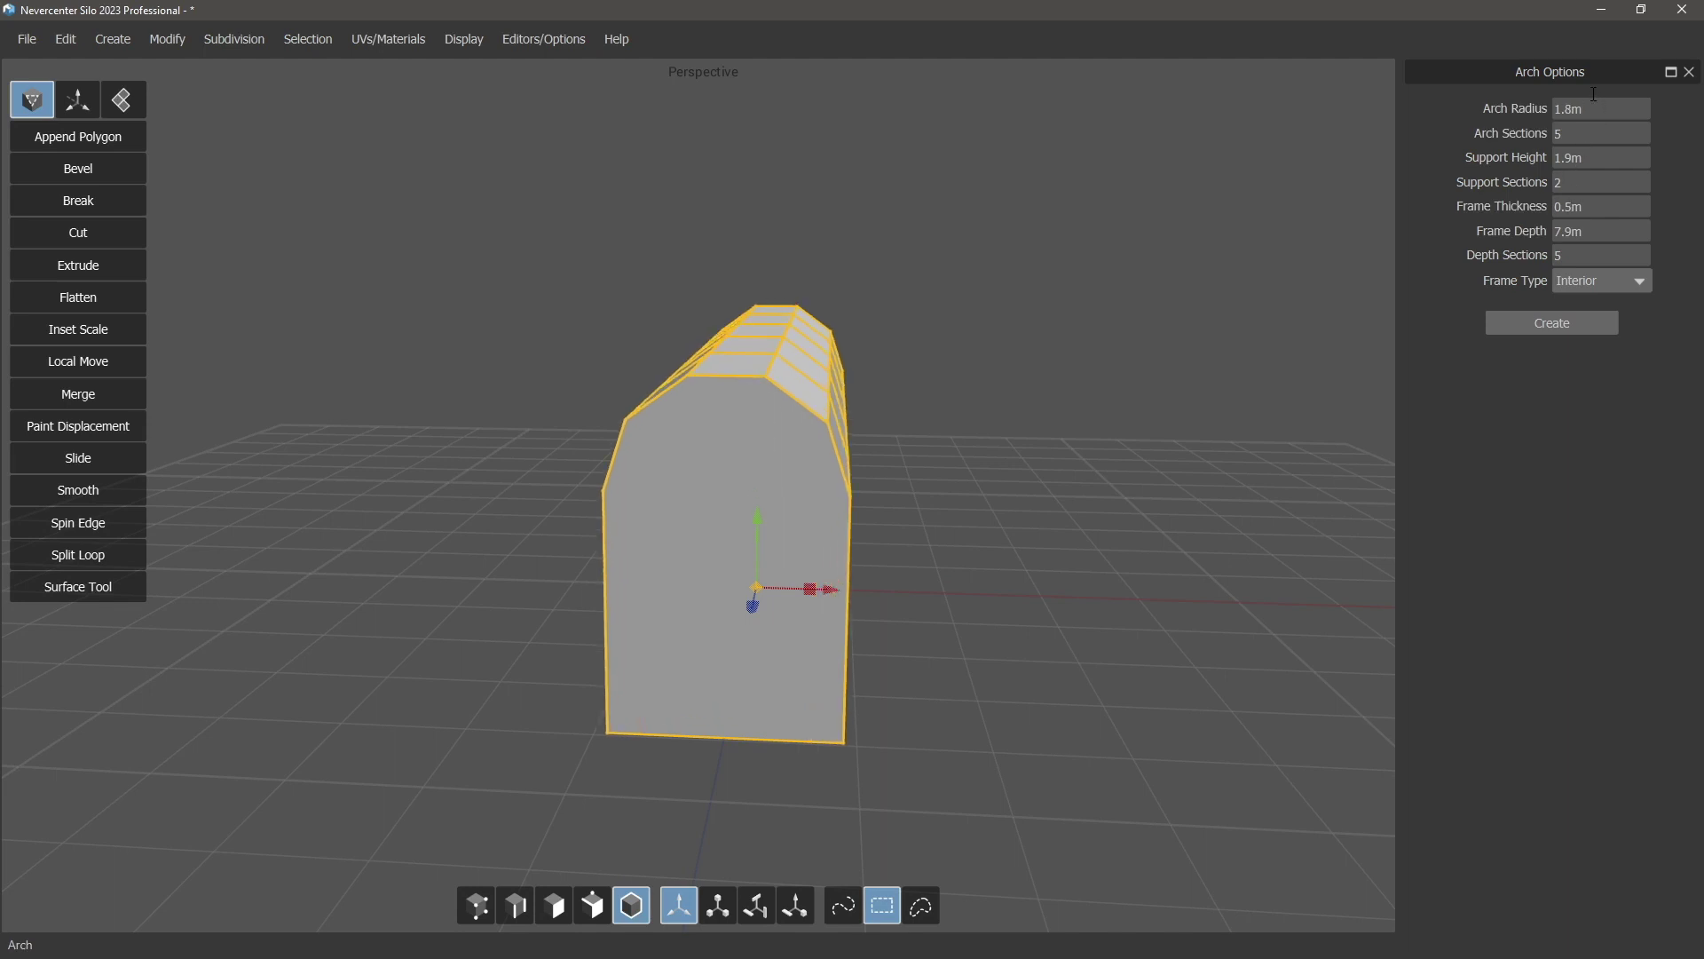
middle_drag(1163, 425, 843, 651)
Use 2 arch sections and 3 depth sections for a gabled house, then delete the arch
scroll(1595, 140, down, 3)
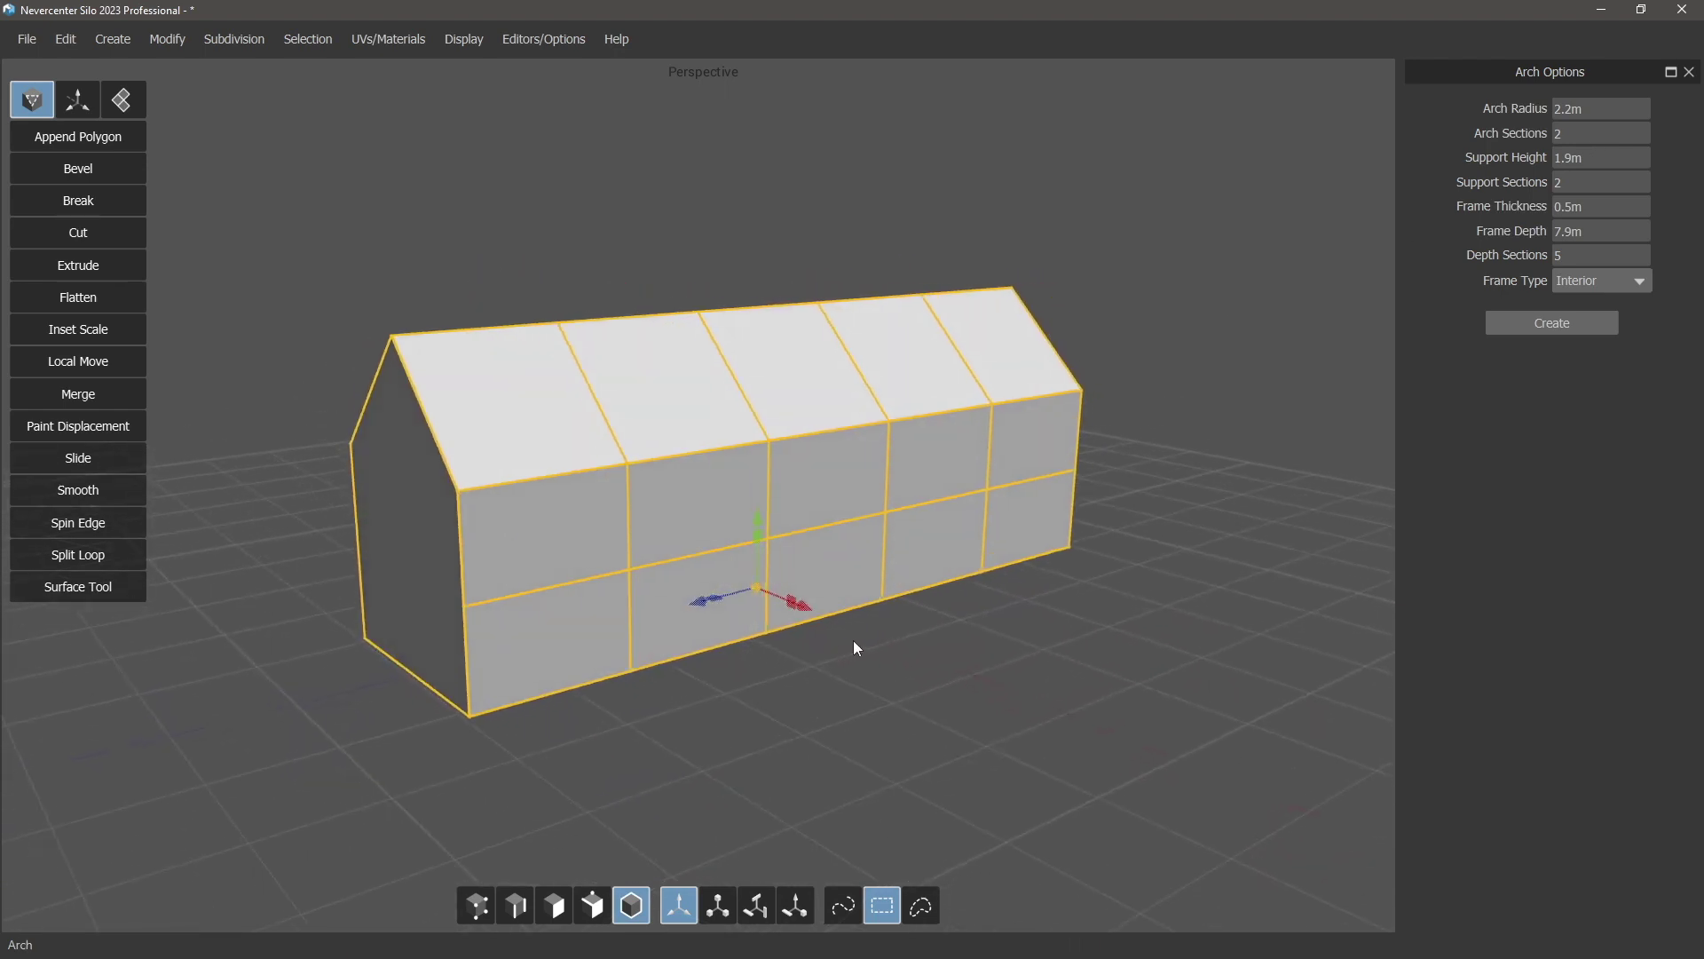
scroll(1568, 255, down, 2)
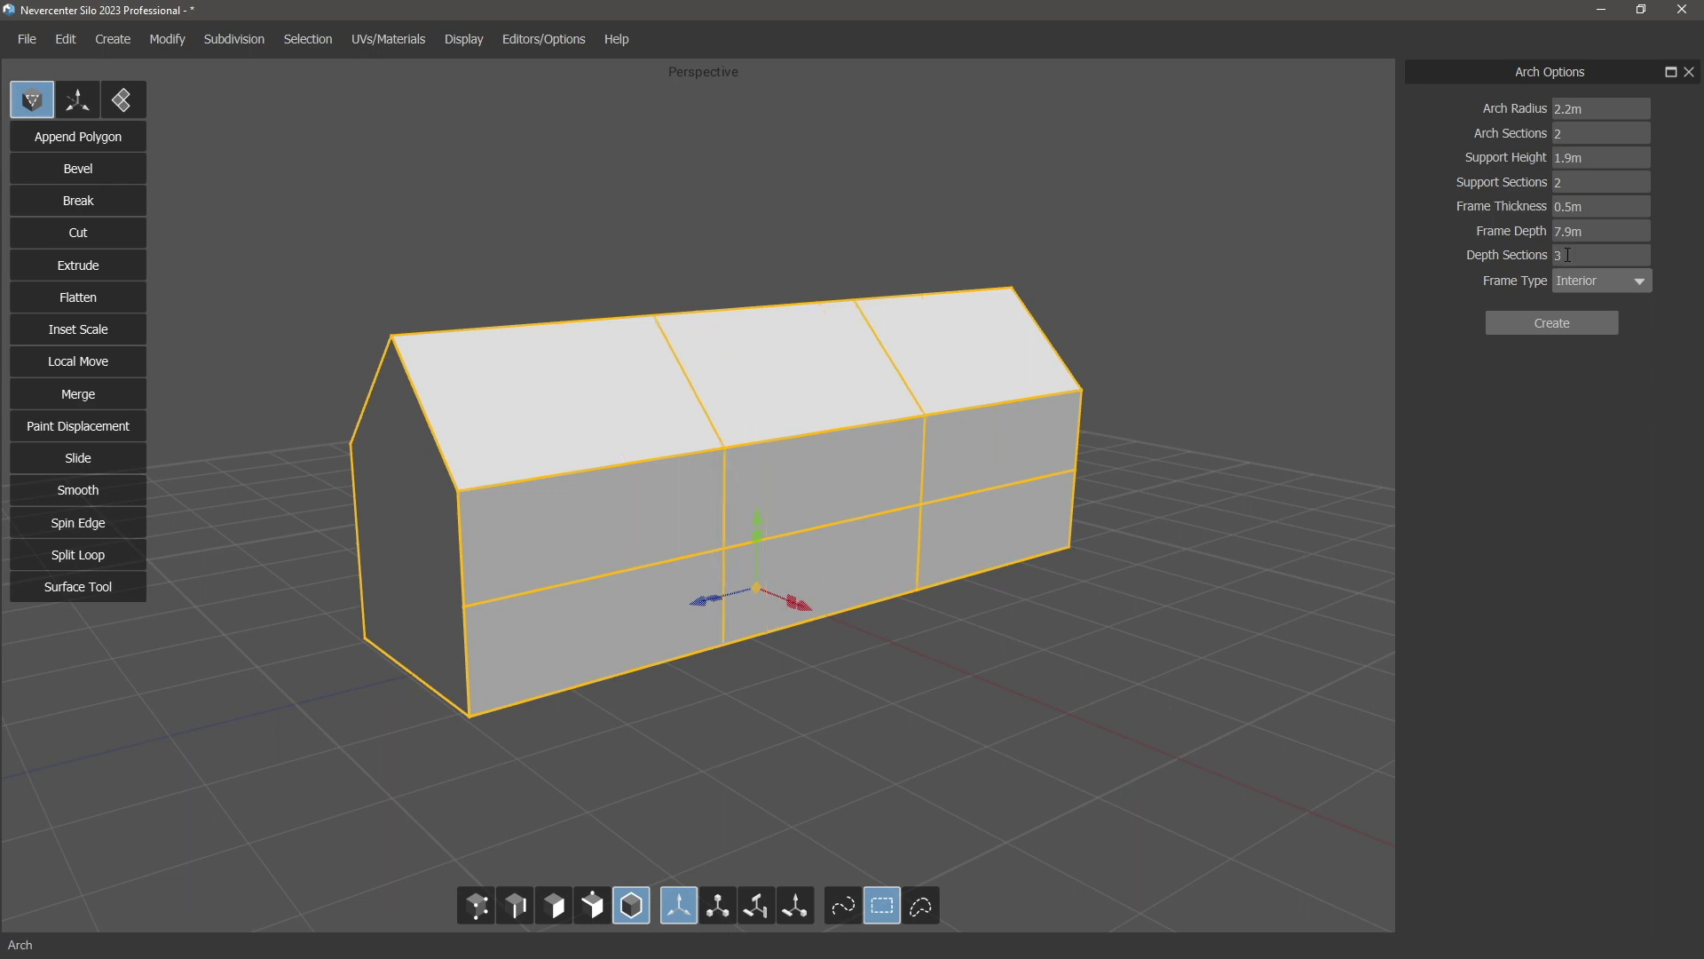
middle_drag(1094, 470, 1185, 441)
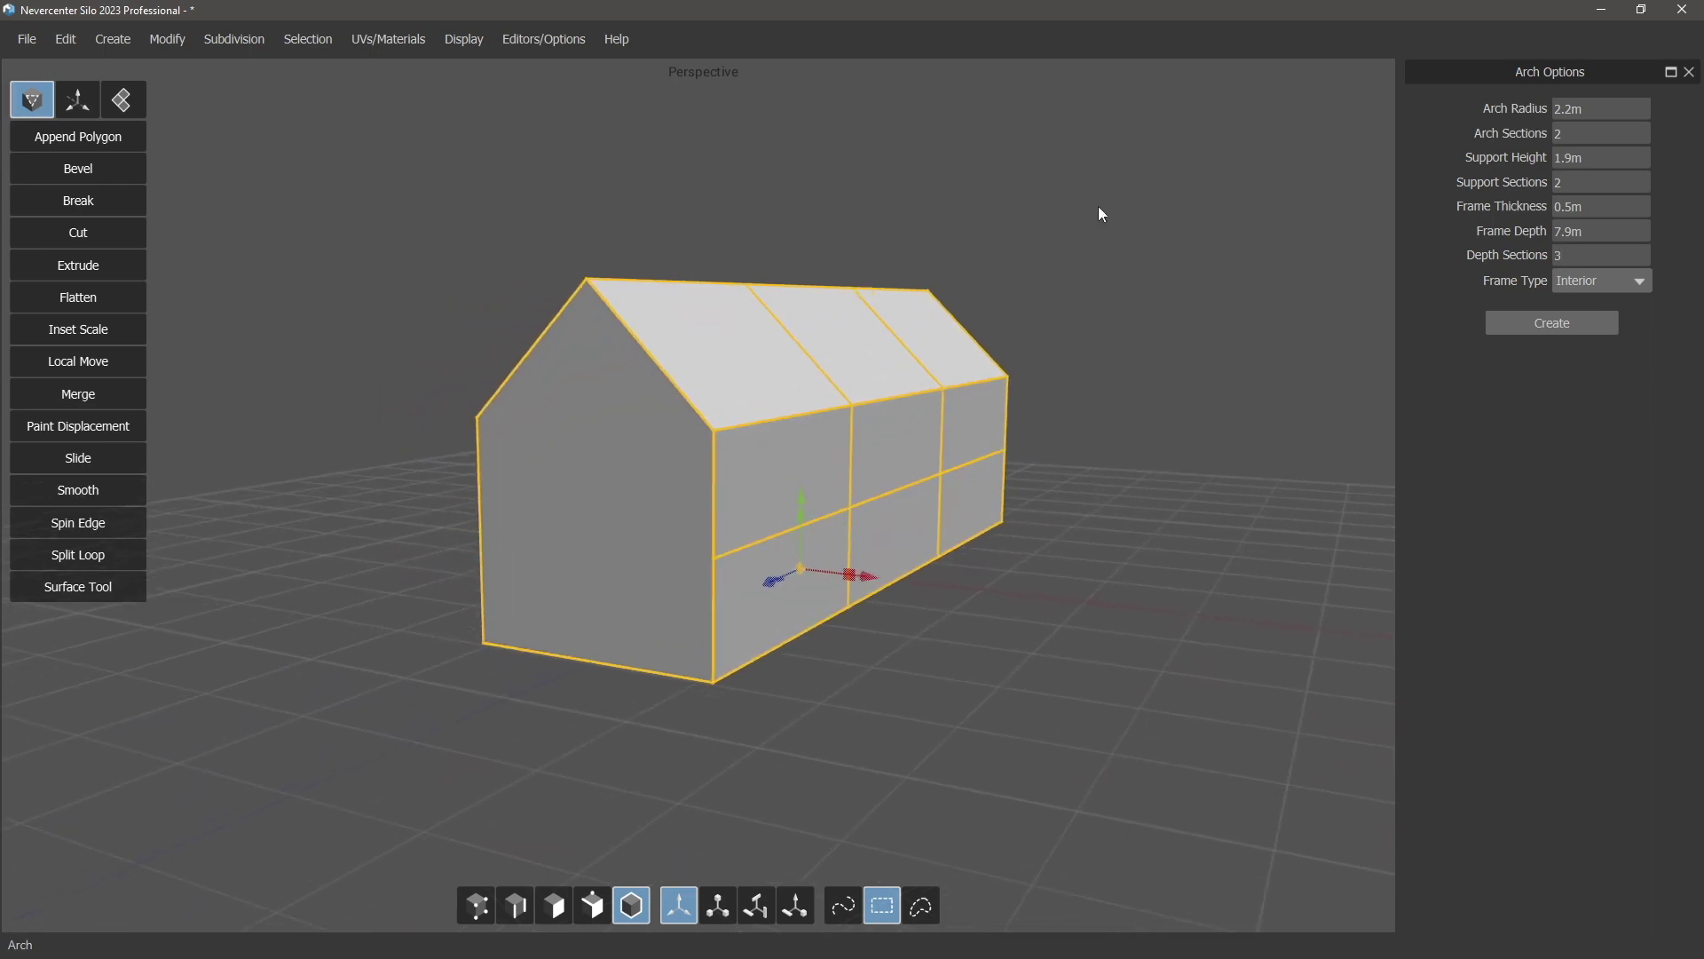
key(Delete)
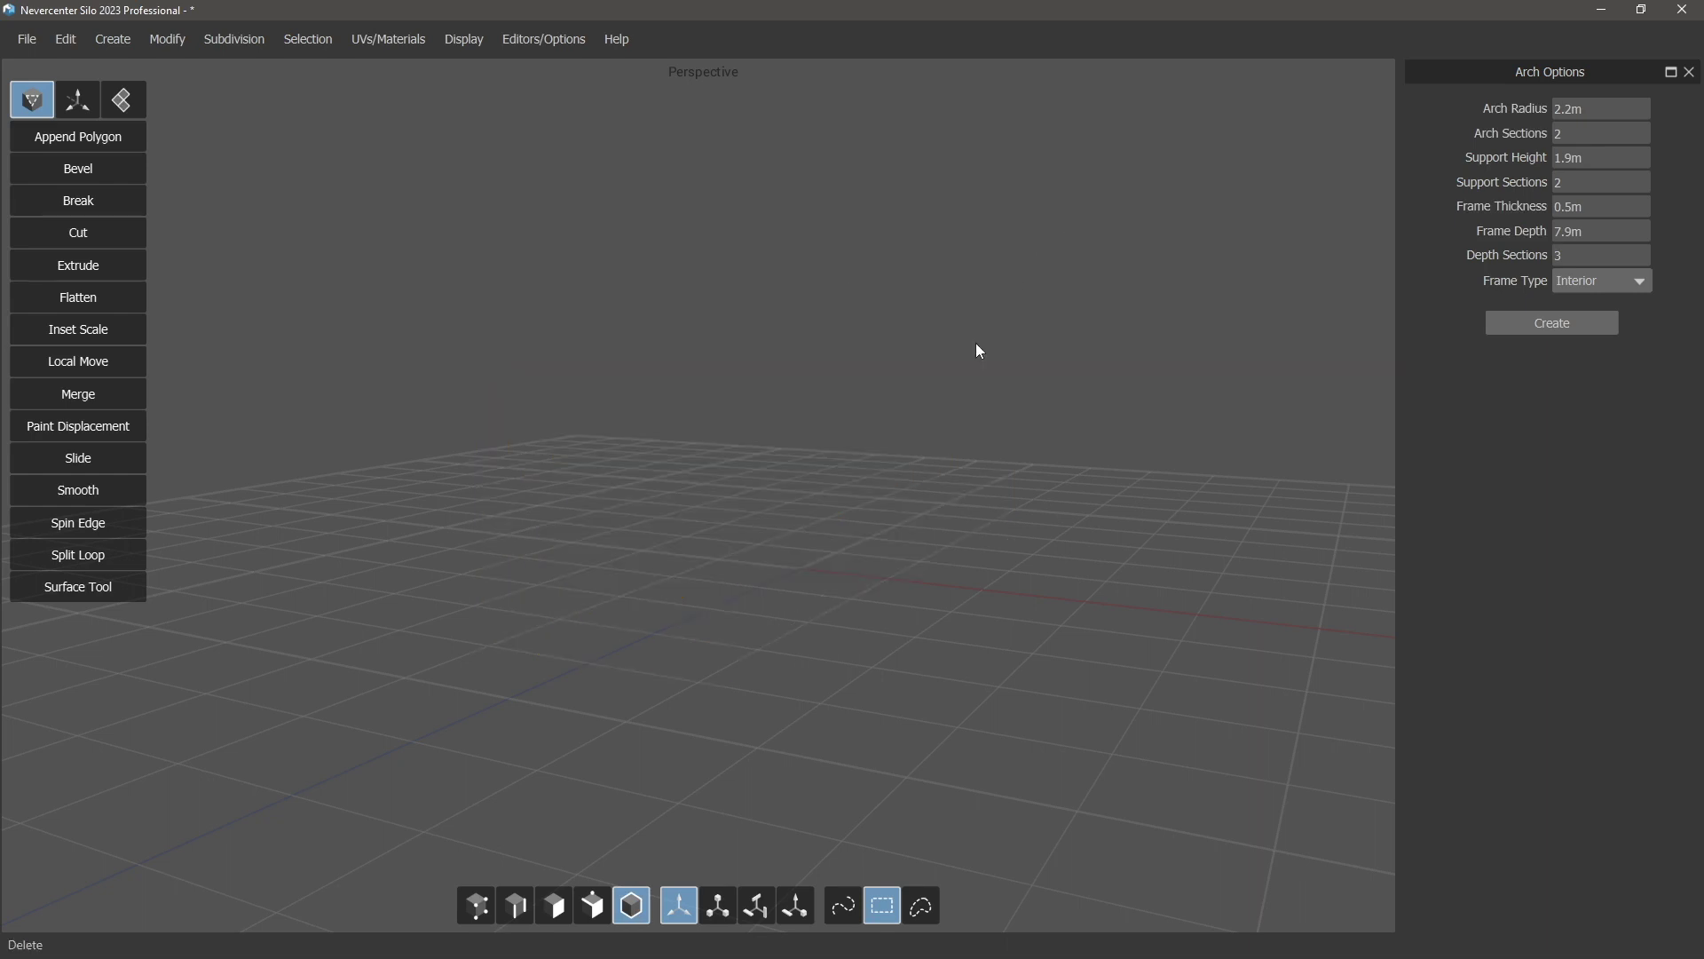
Add a new cube to the scene and close the Arch Options panel
click(174, 42)
mouse_move(119, 37)
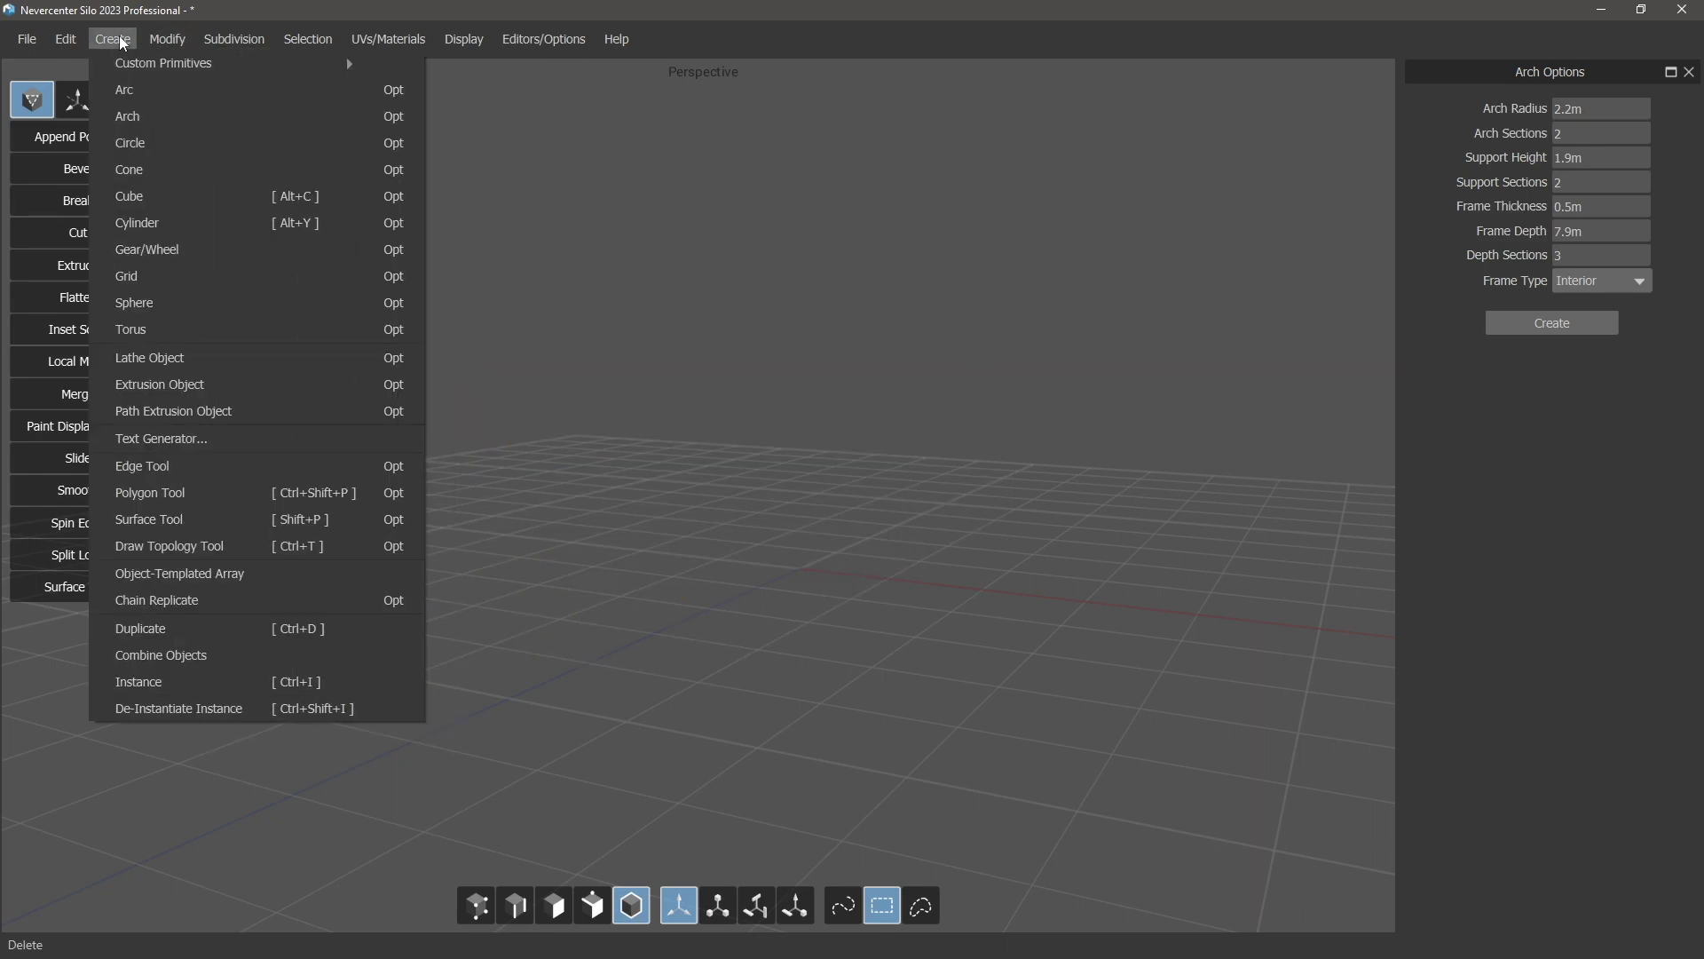
click(142, 194)
click(1689, 72)
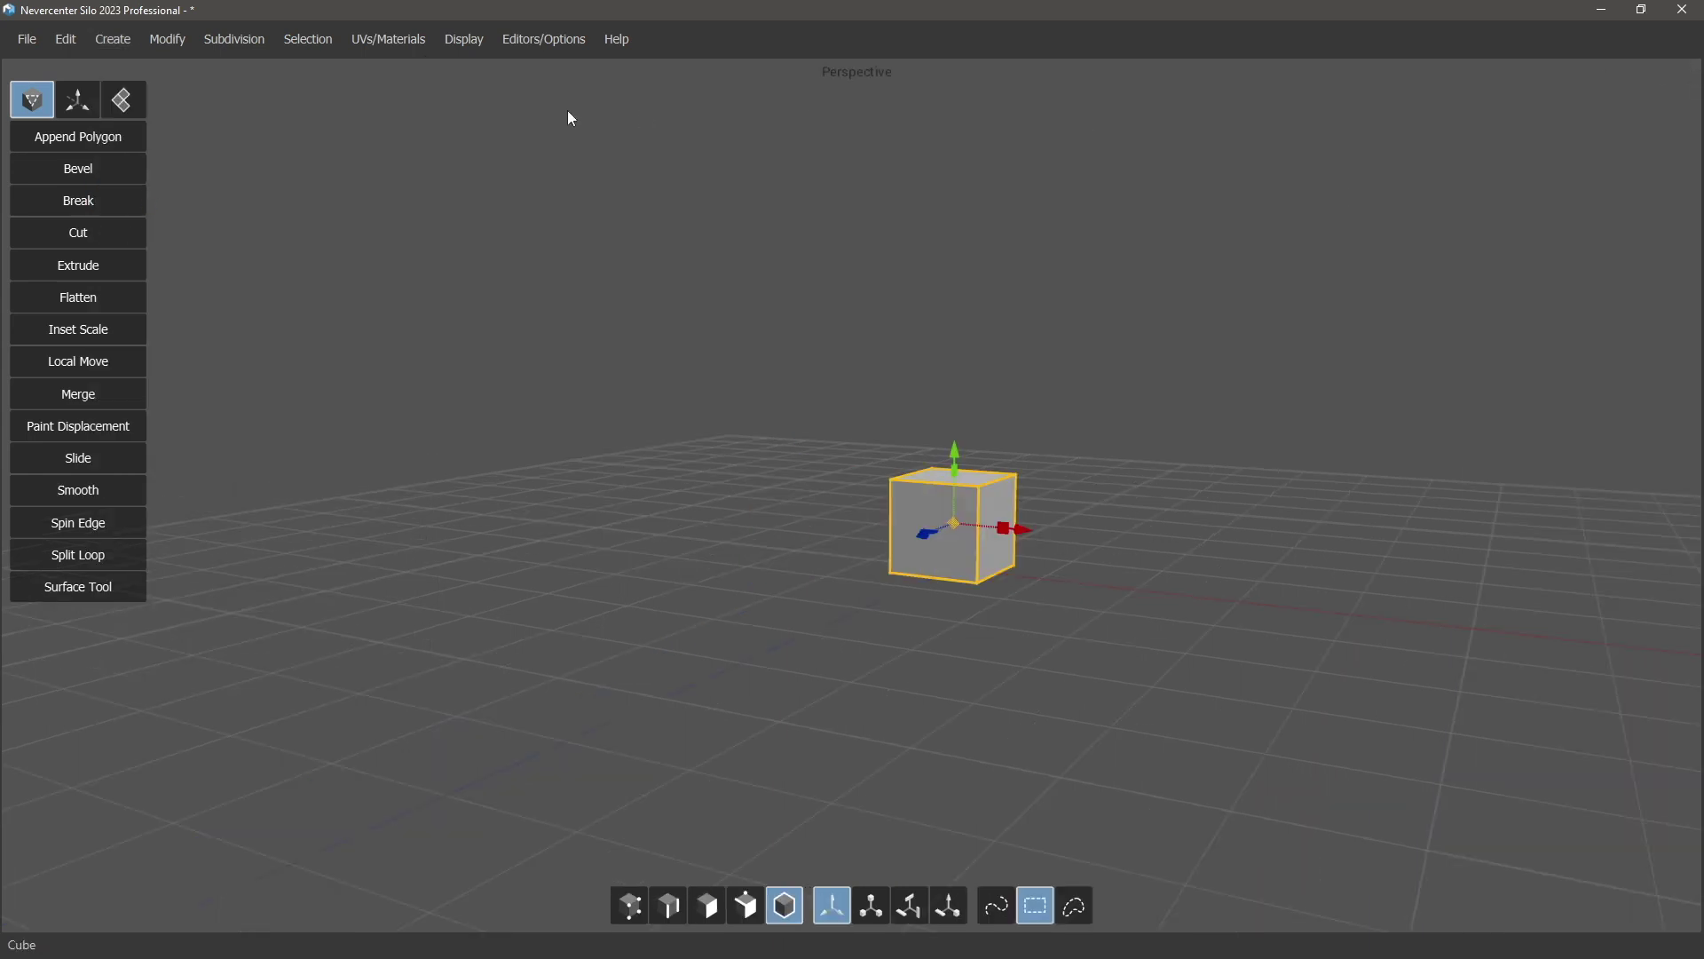
Apply a Subdivide modifier to the cube, then switch it off to show the plain box
click(161, 42)
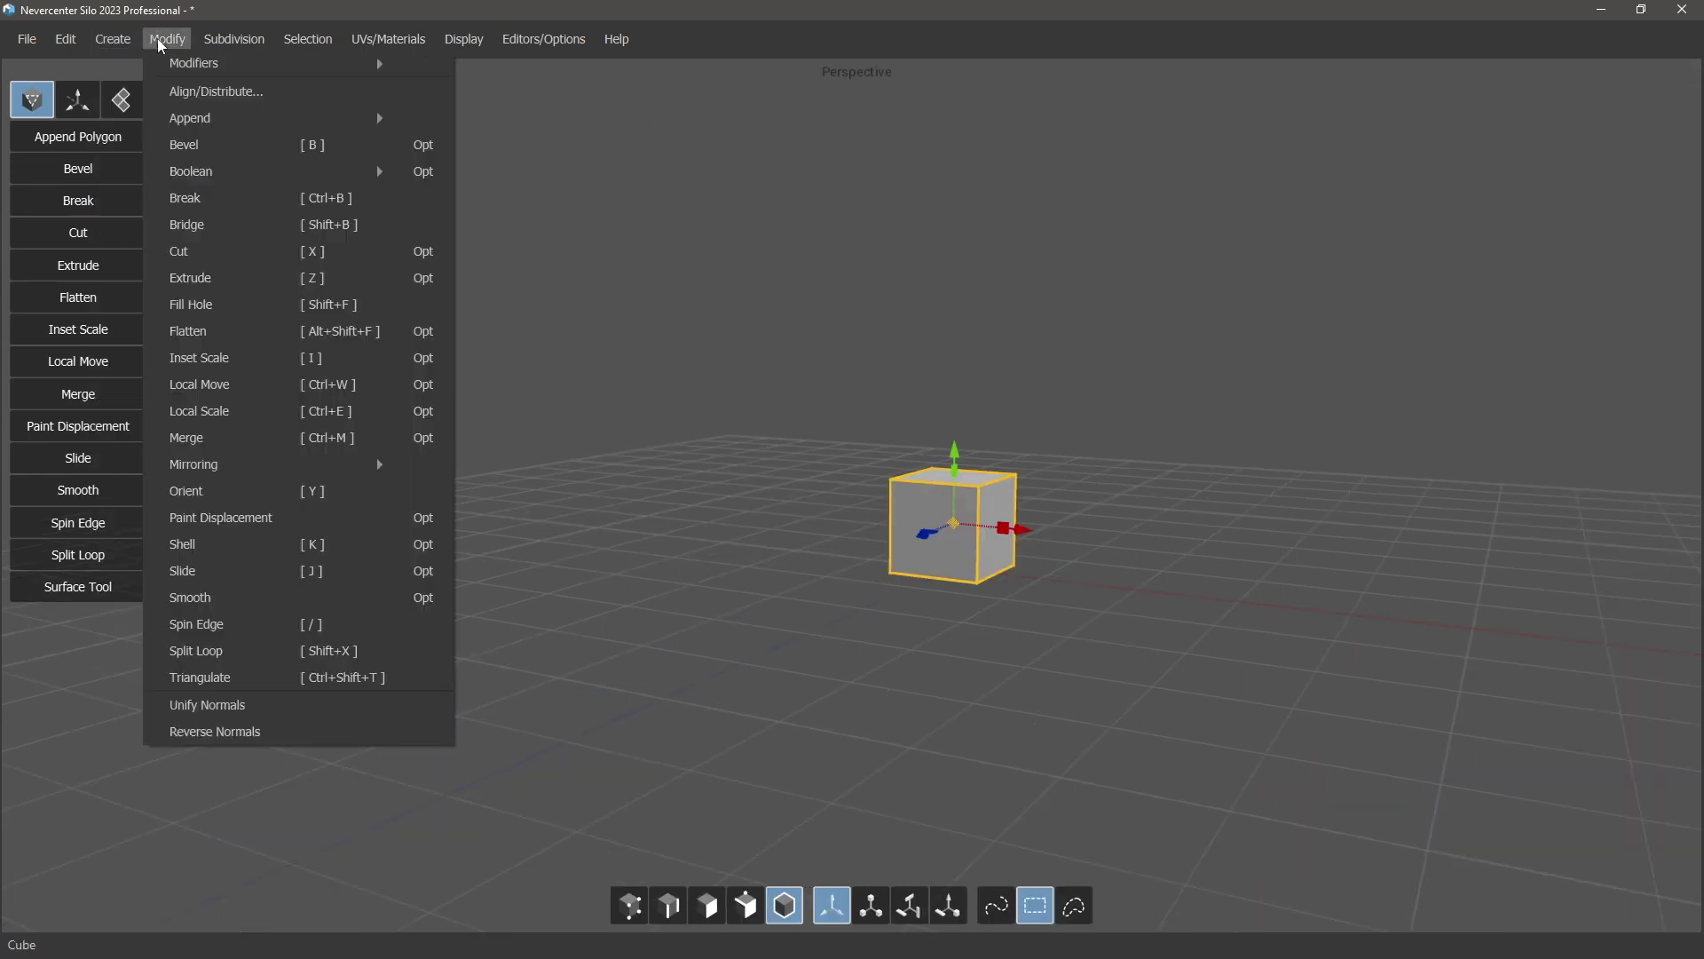
mouse_move(302, 63)
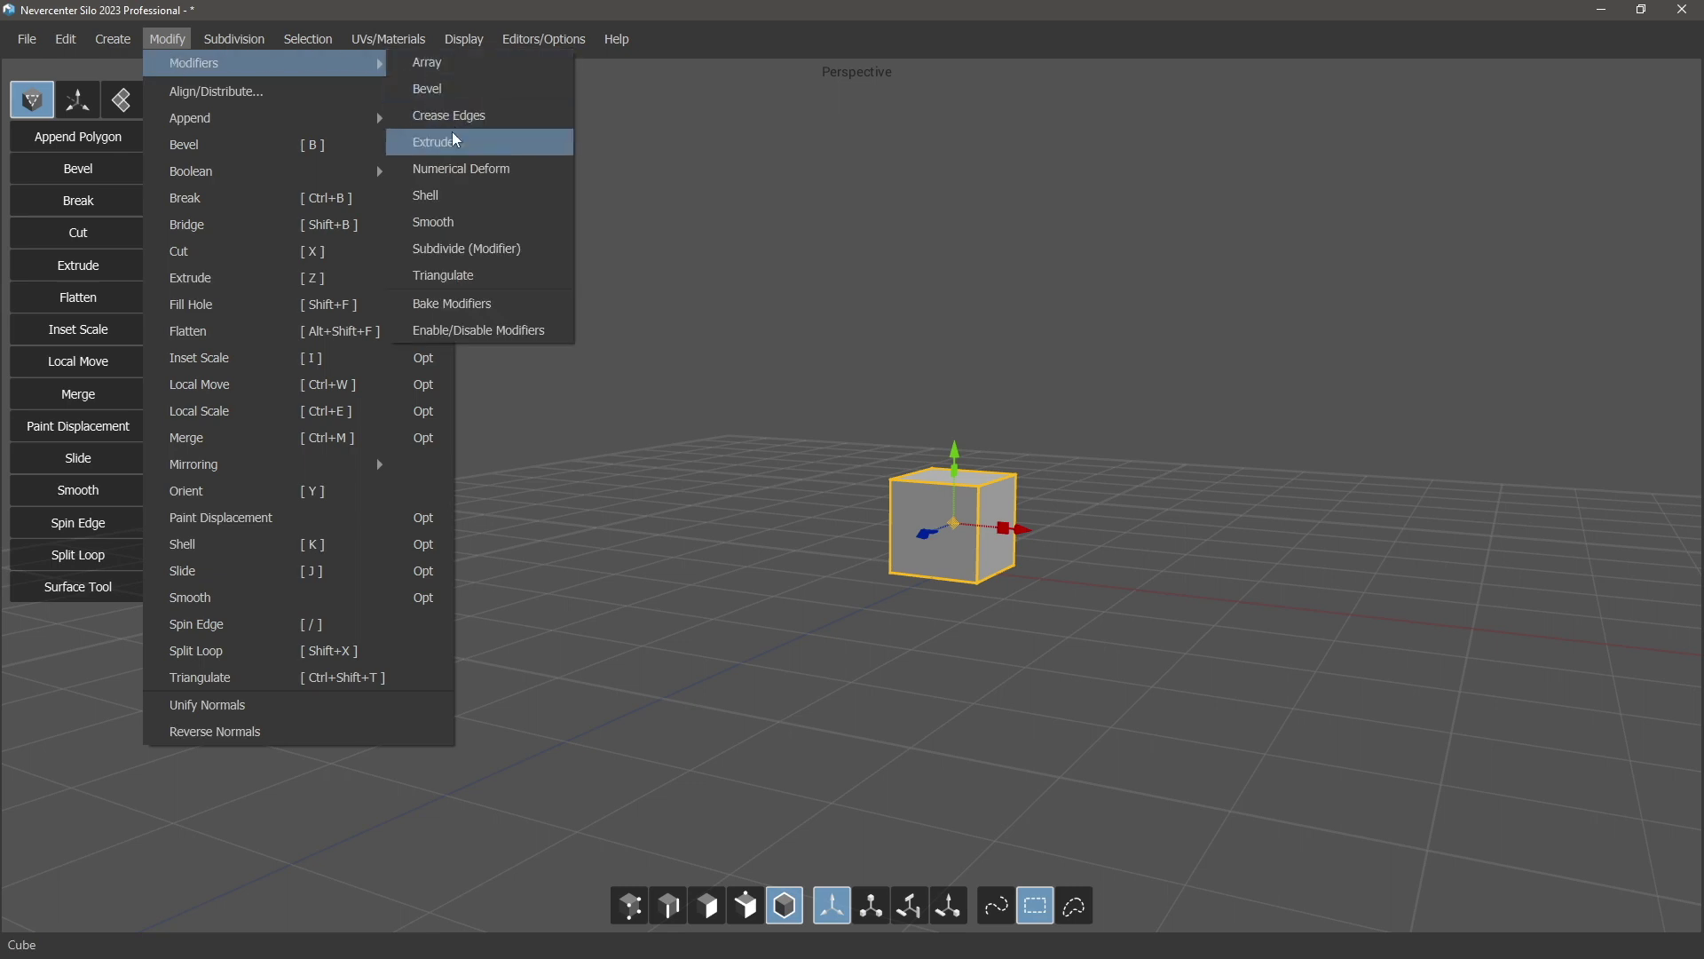
click(481, 245)
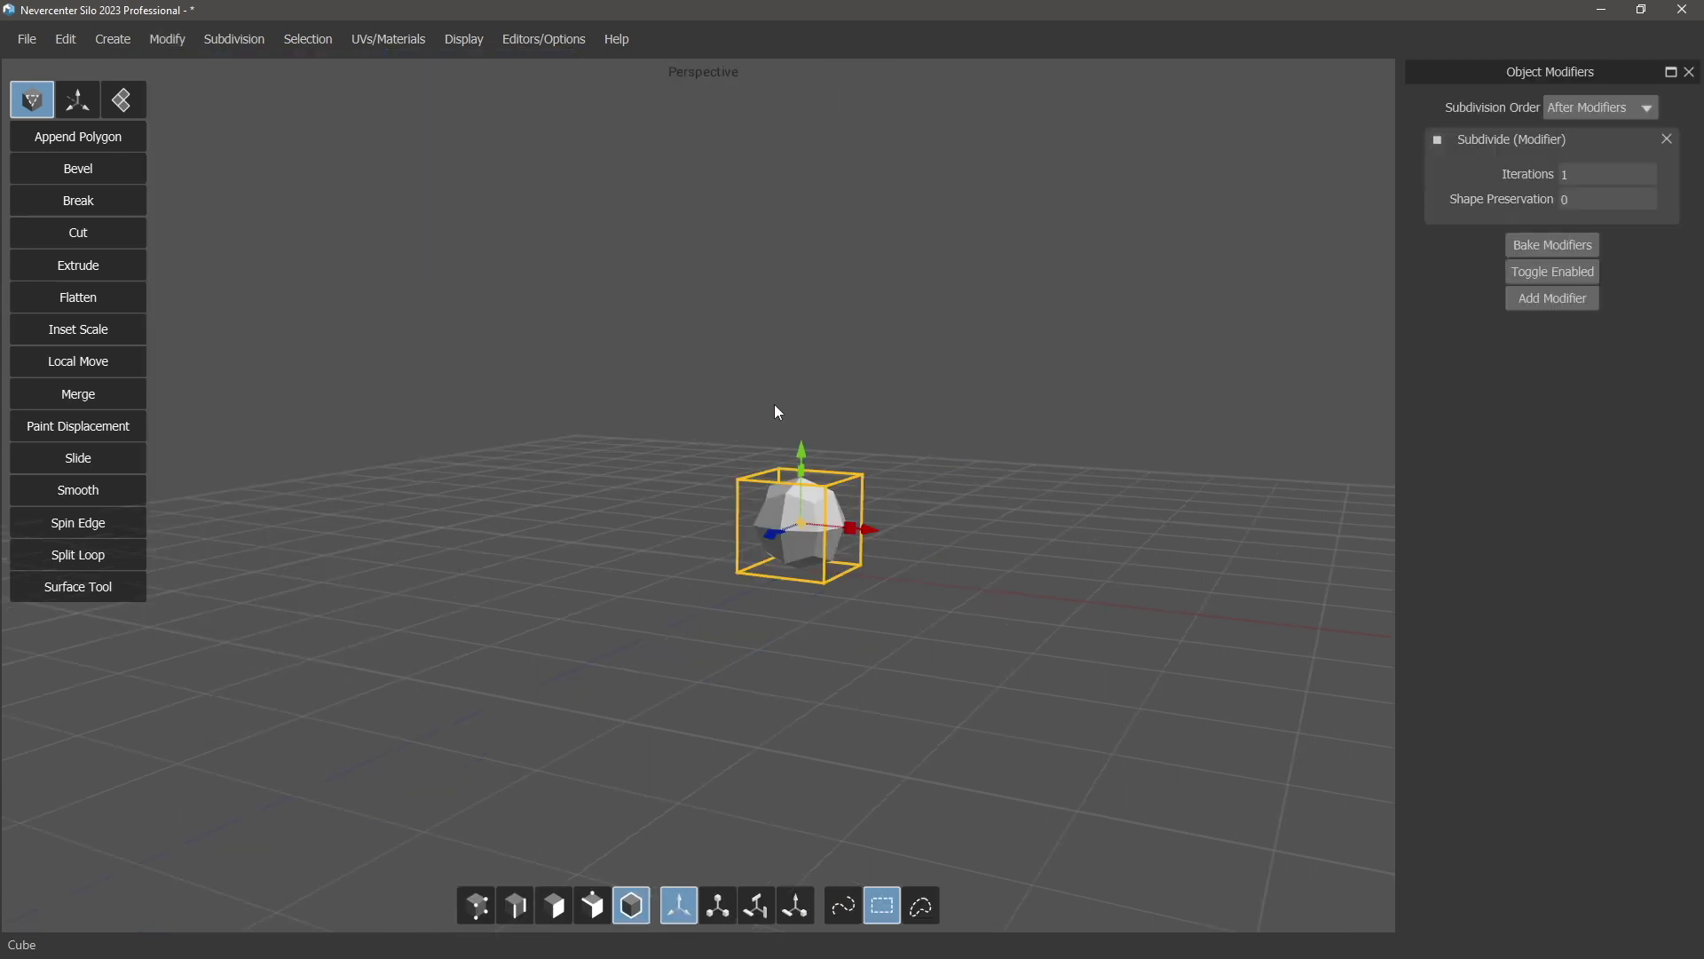
alt+right_drag(777, 412, 953, 497)
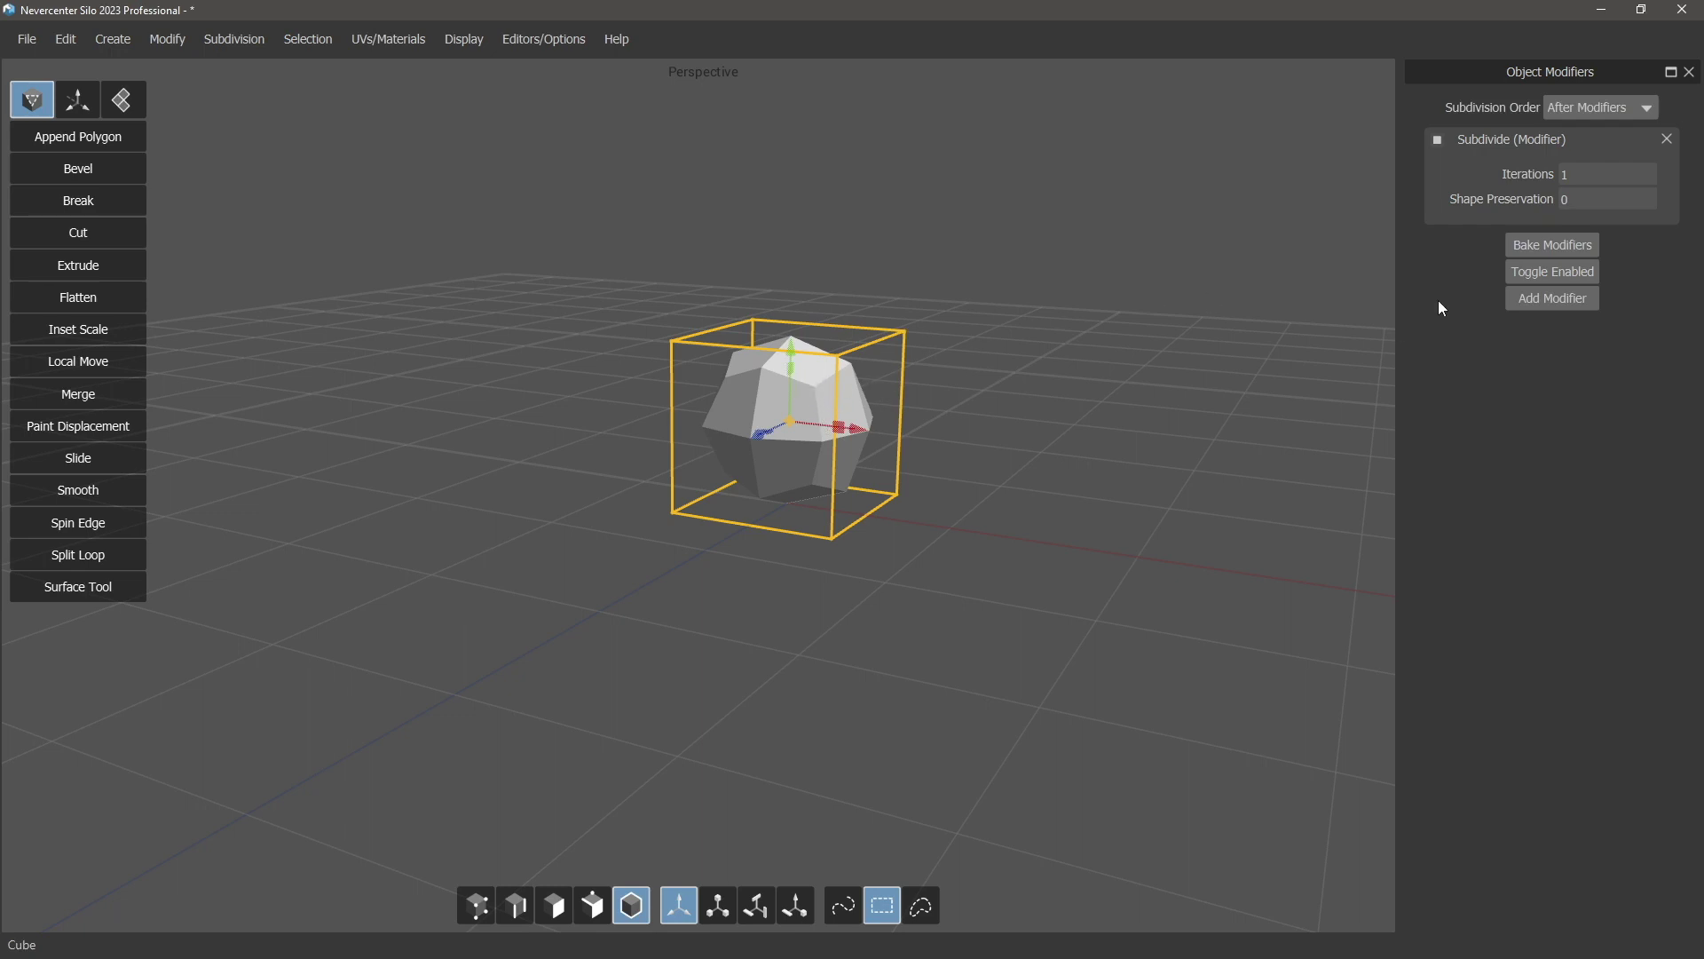
click(1438, 138)
Re-enable the Subdivide modifier and raise it to 4 iterations
click(1438, 140)
click(1438, 141)
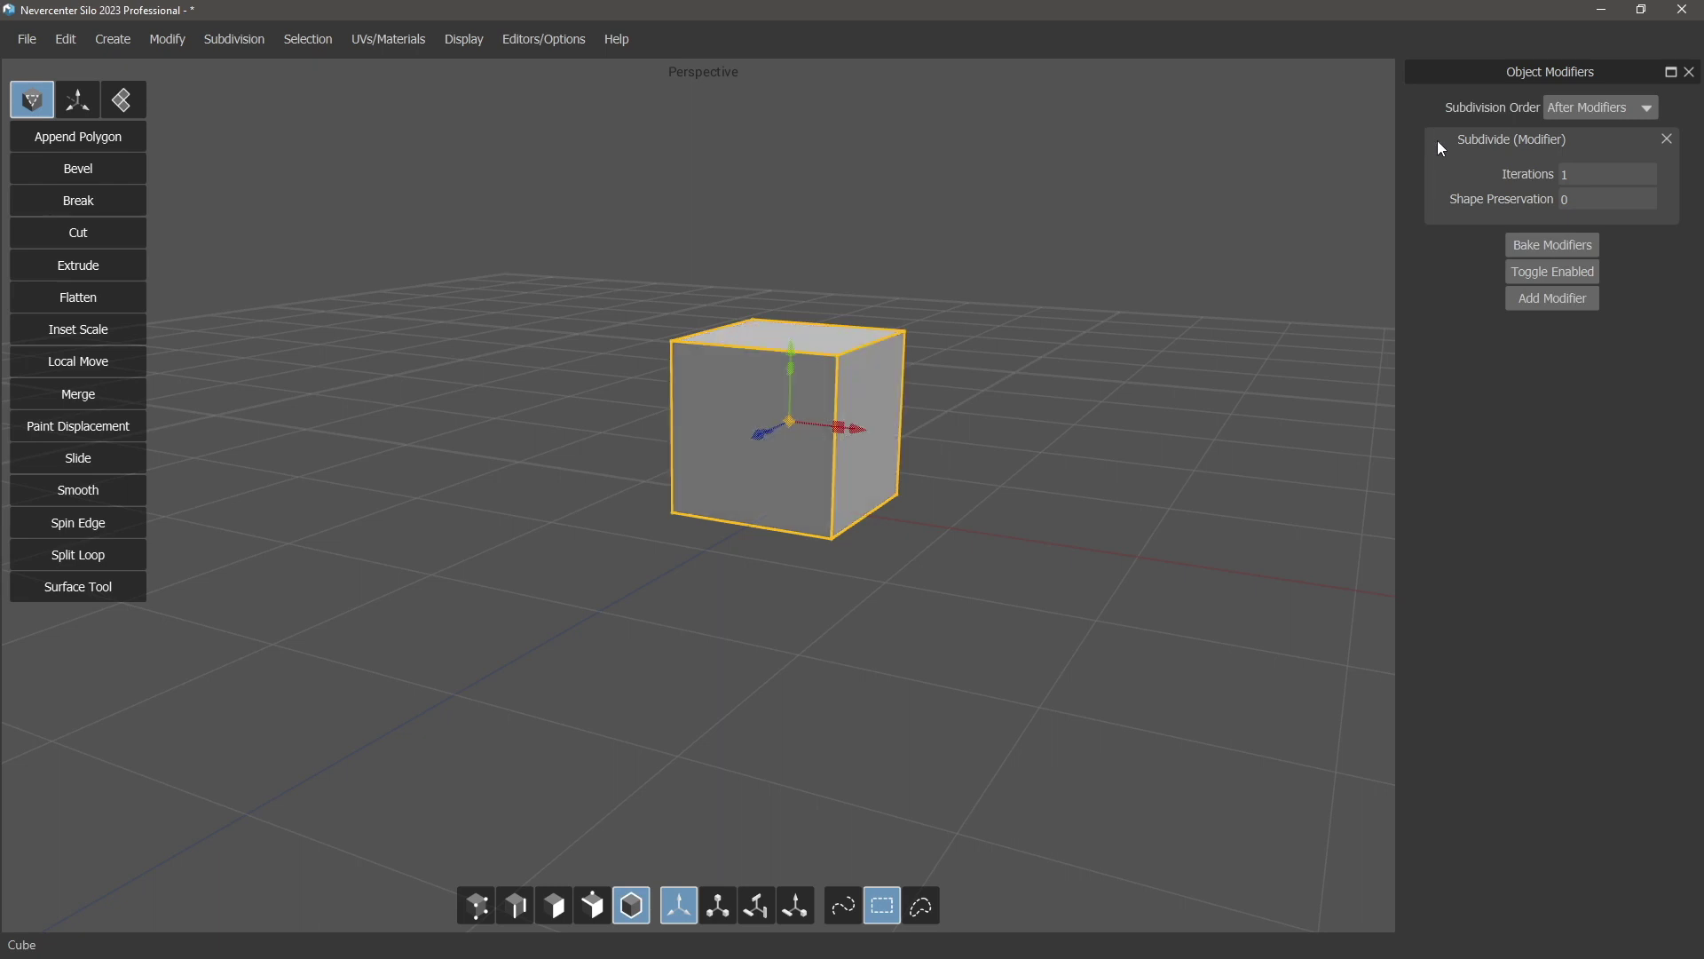
click(1438, 141)
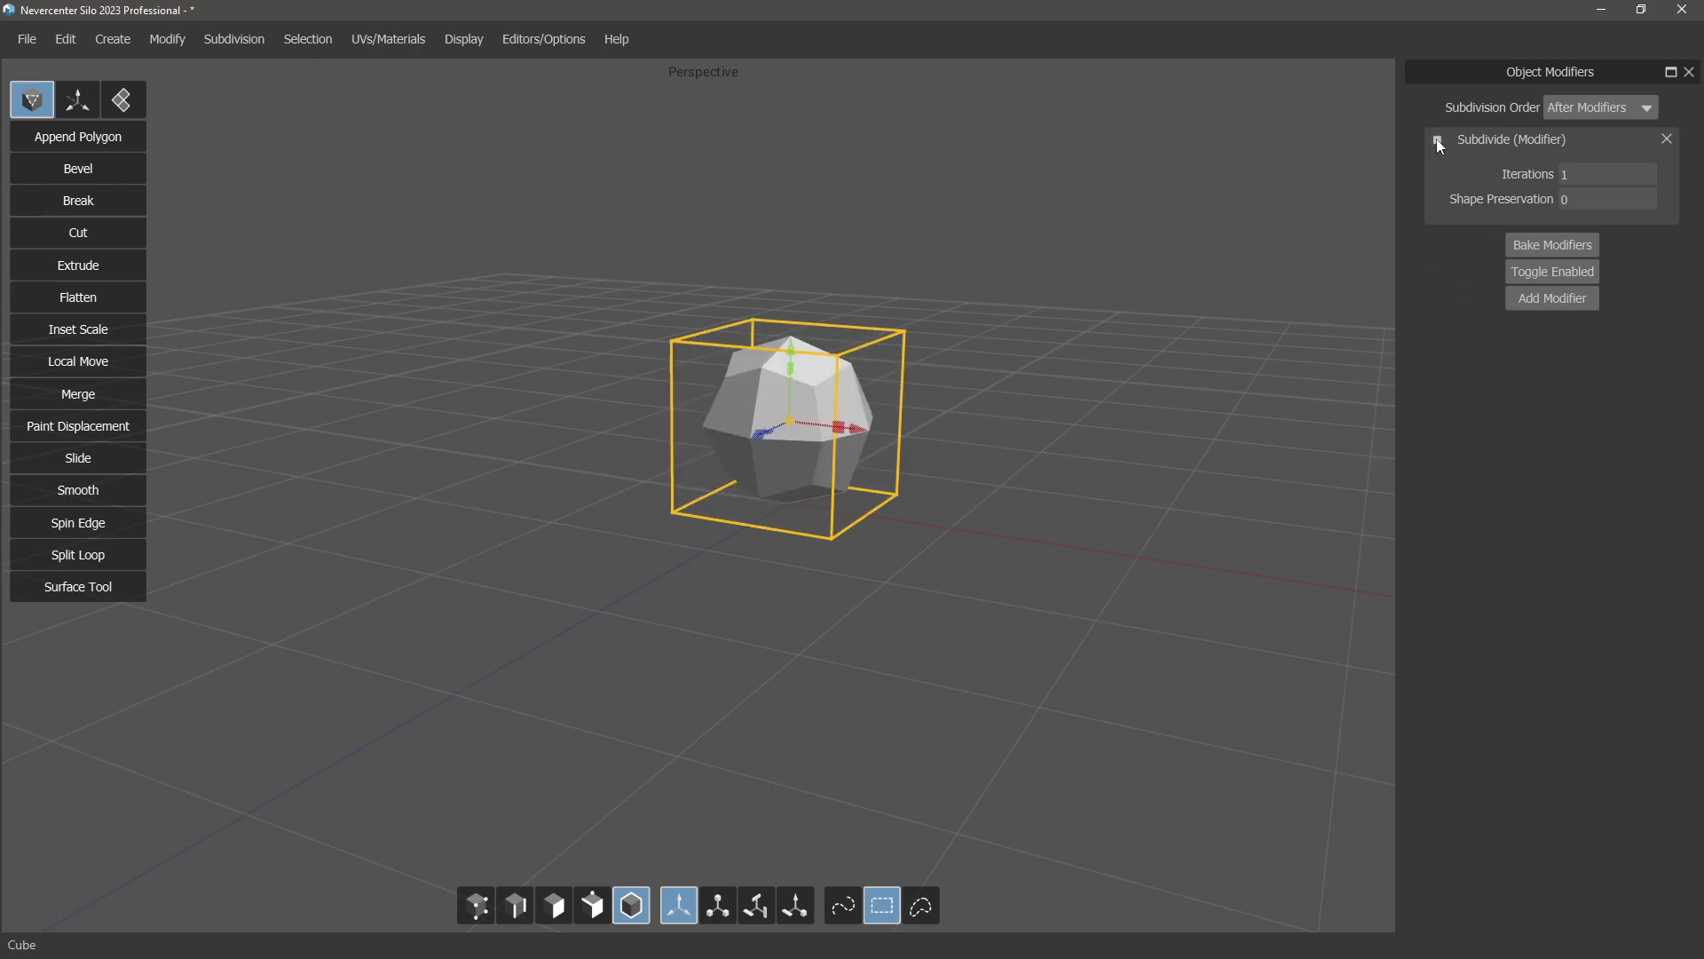
click(1438, 140)
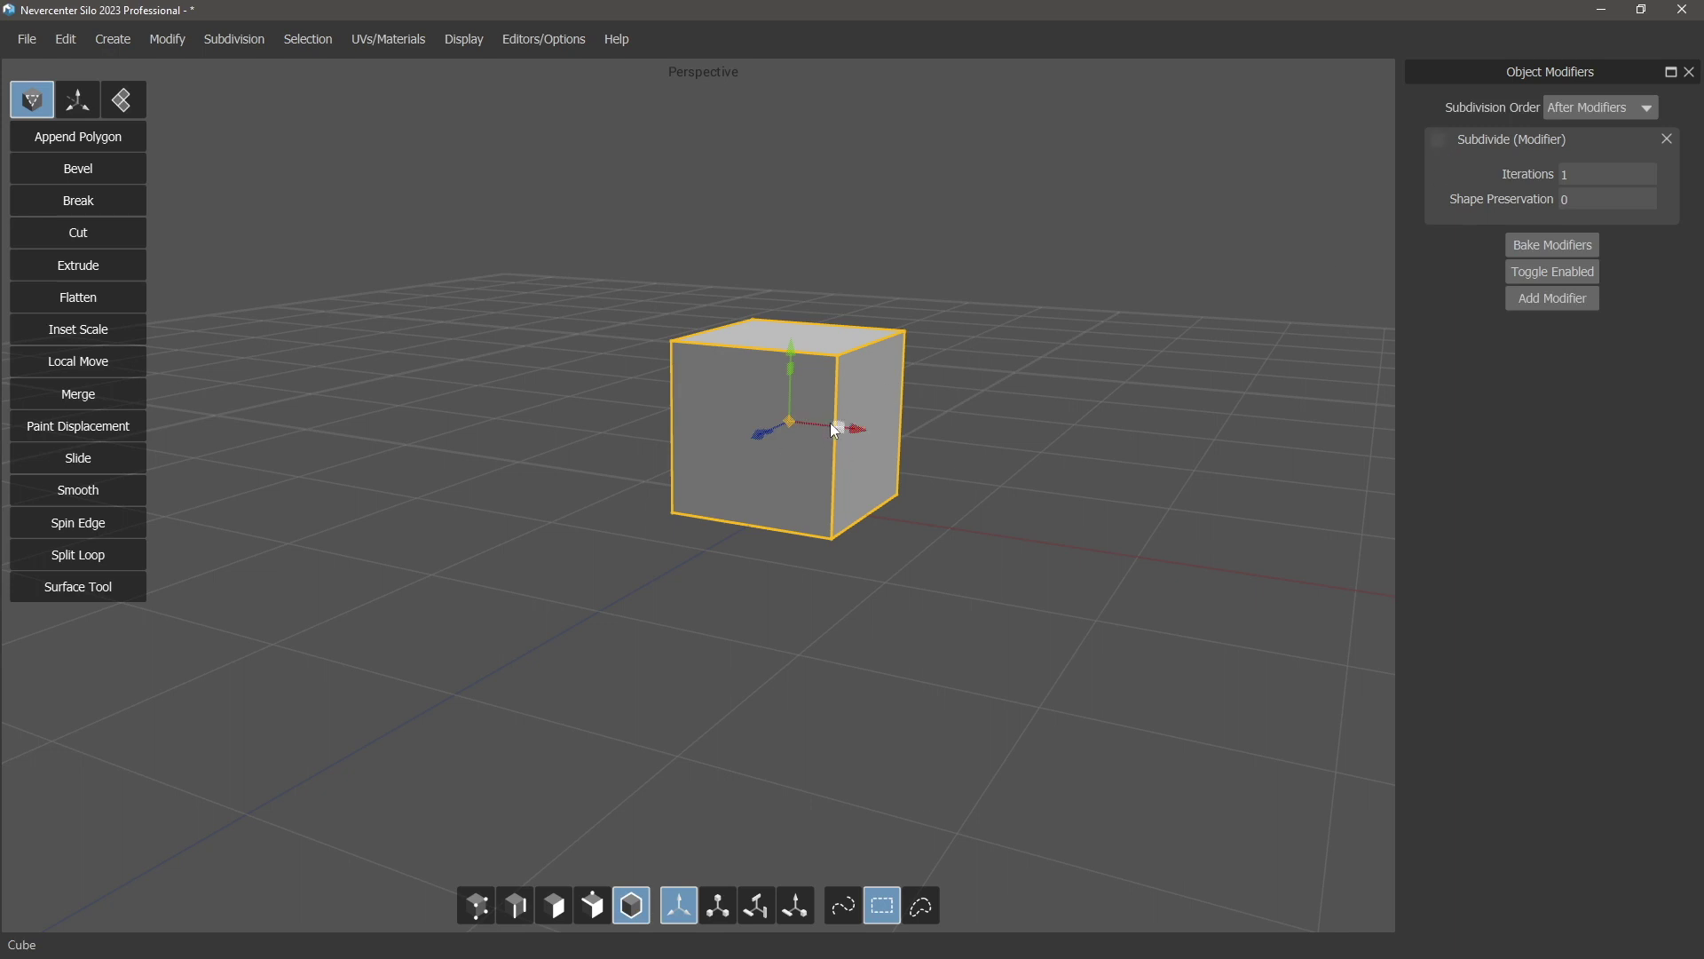
click(1438, 140)
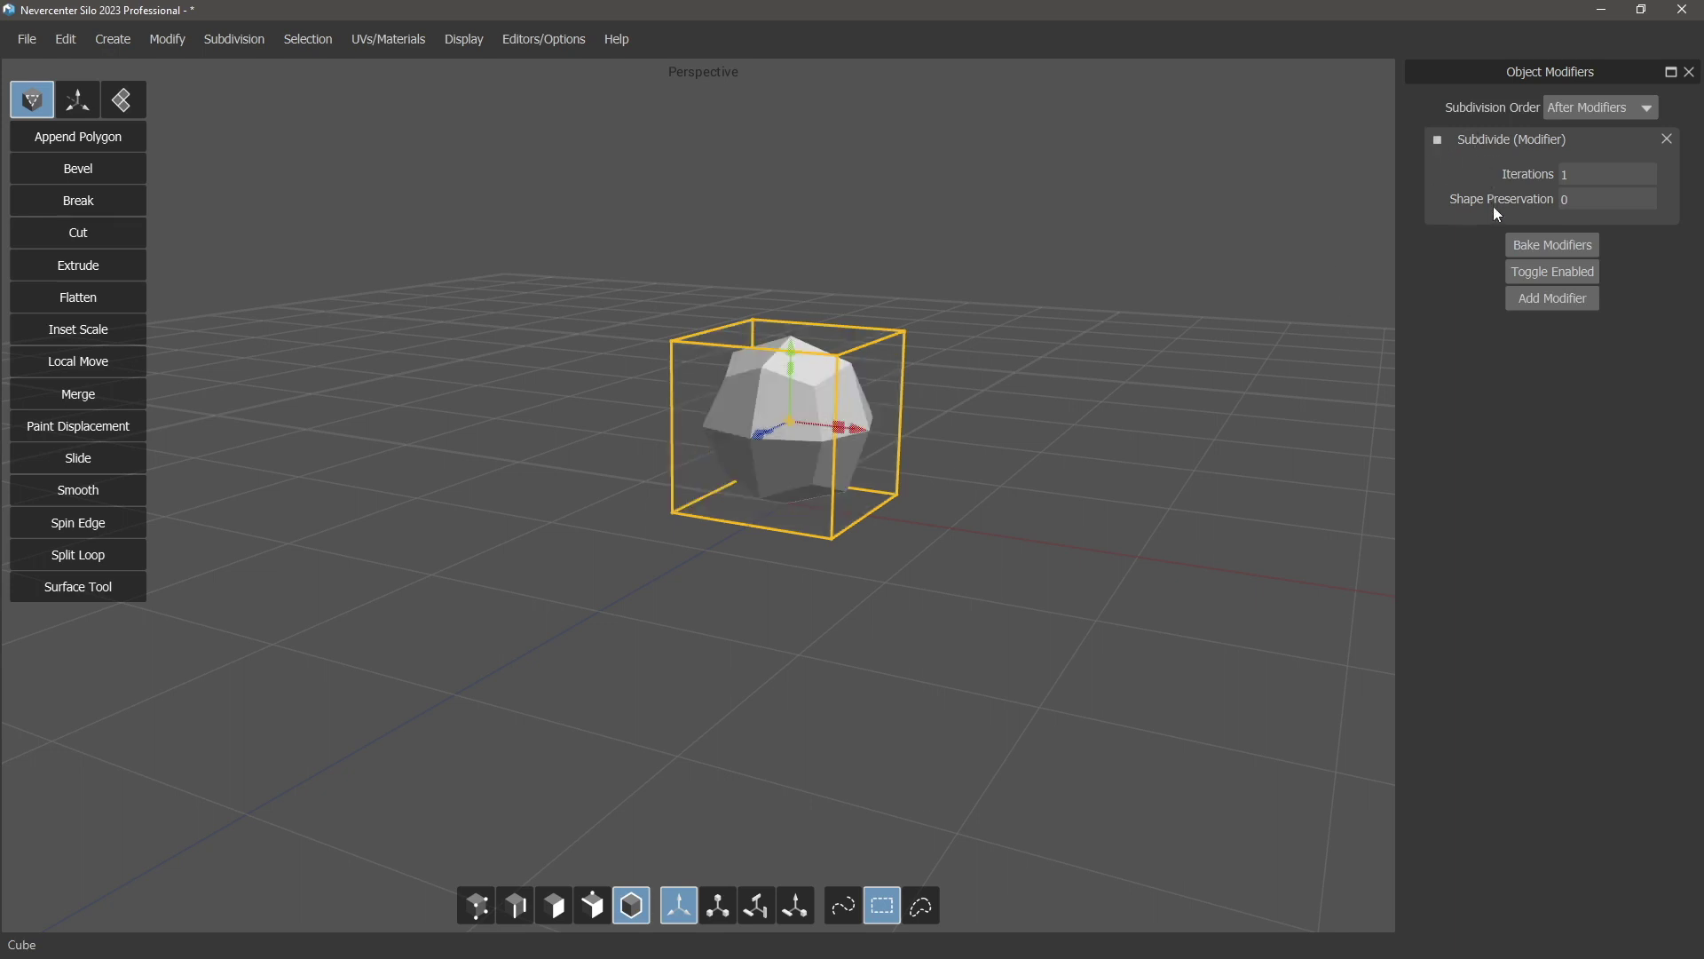
double_click(1585, 175)
text(3)
key(BackSpace)
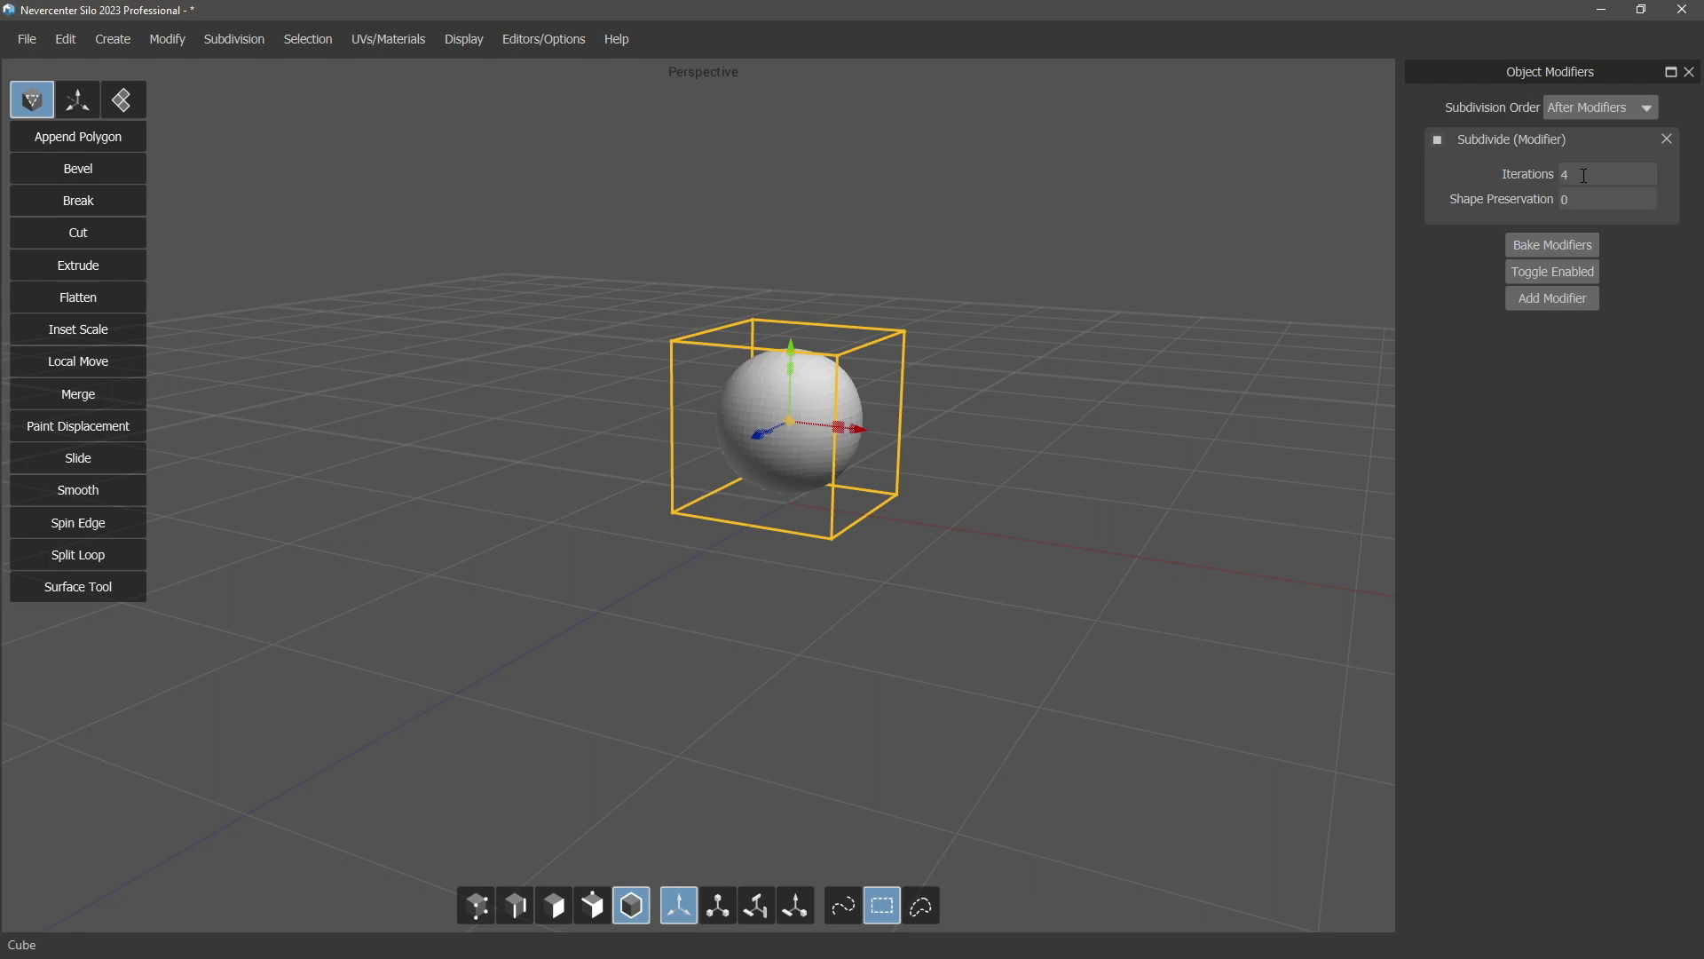
Set the modifier's Shape Preservation to 0.9, then to 1 for a sharp box
text(4.43)
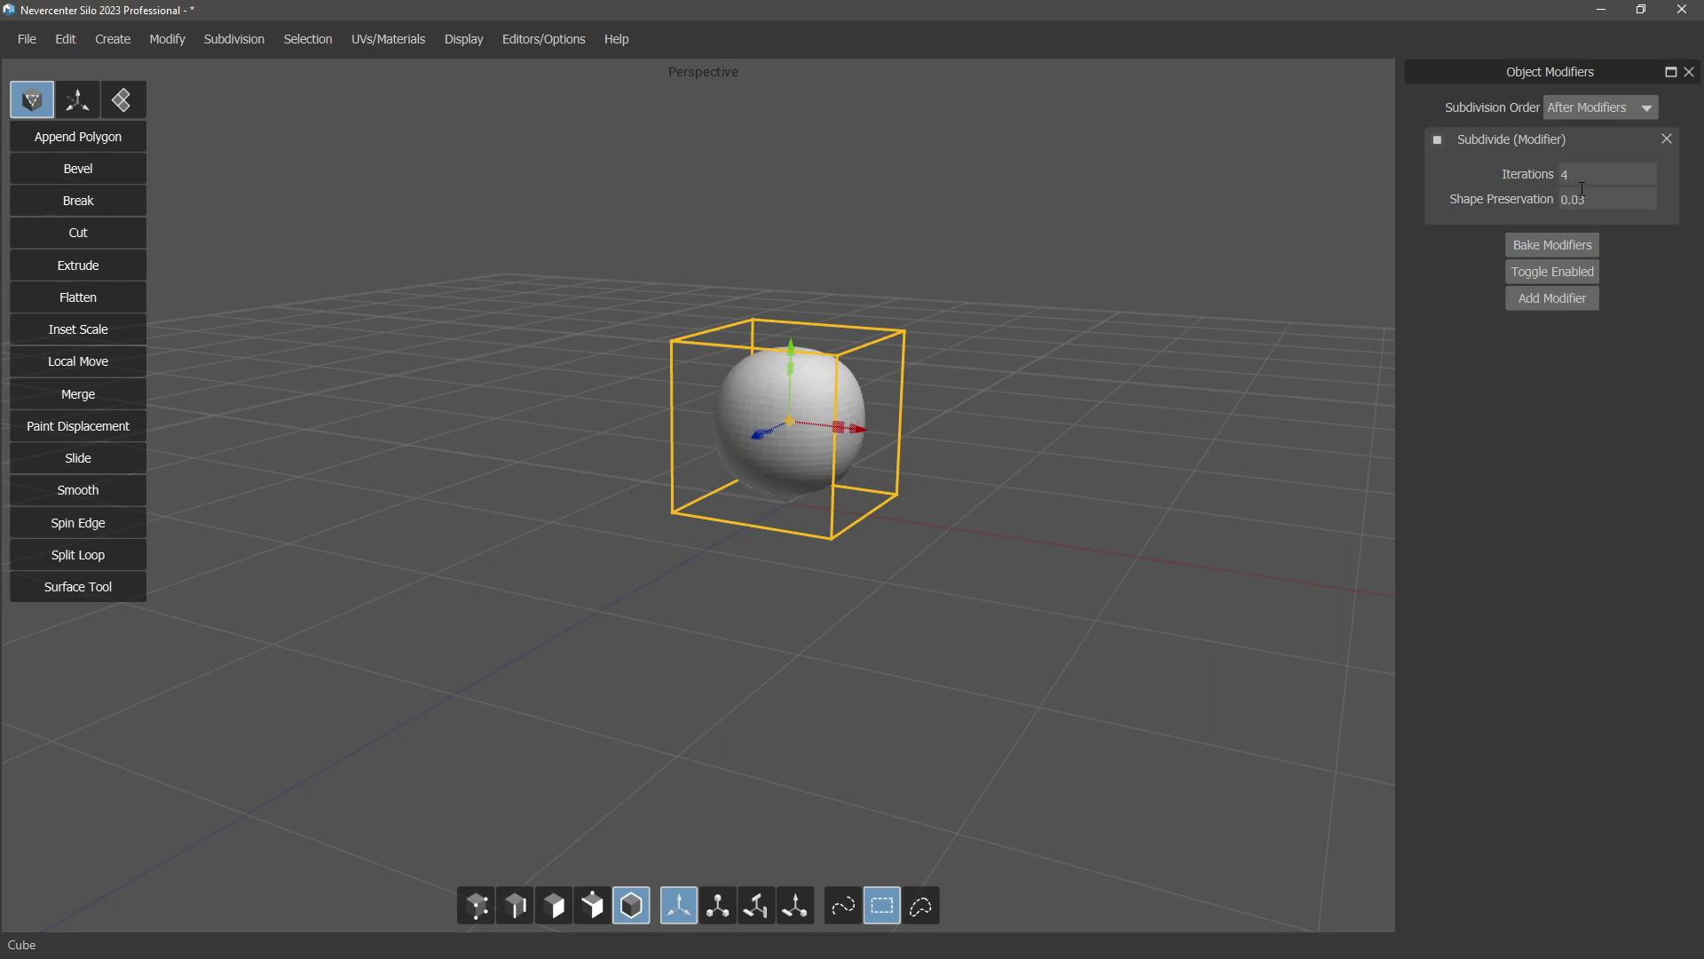
key(BackSpace)
key(BackSpace)
text(61)
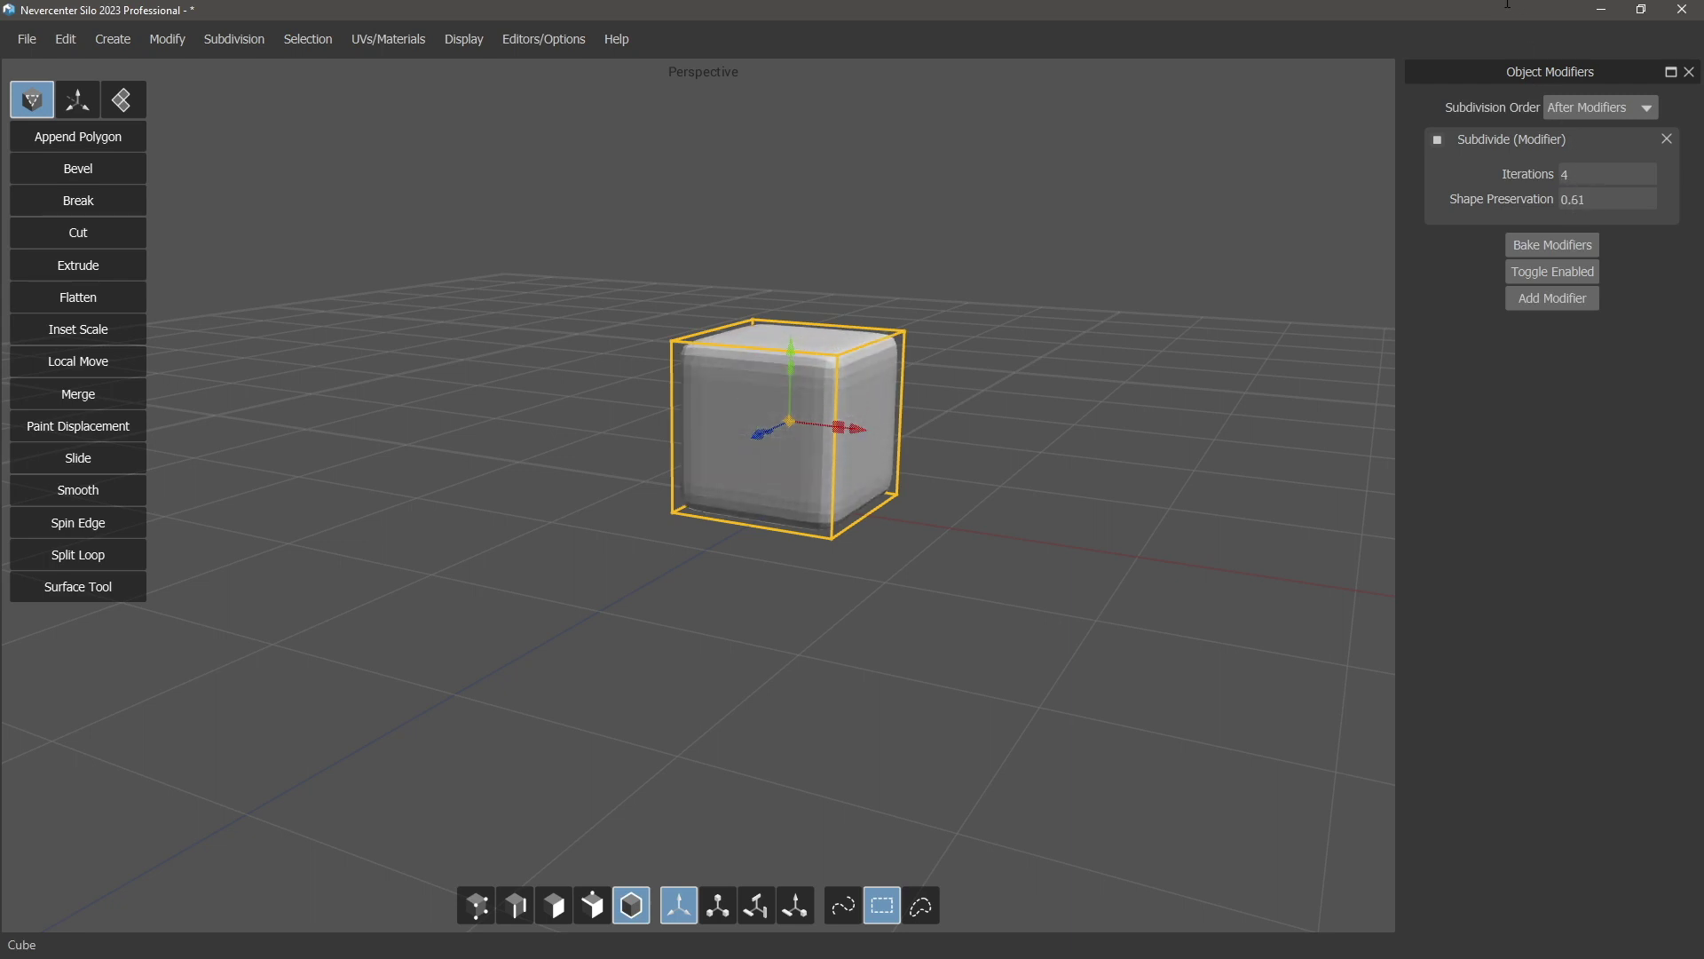
key(BackSpace)
key(BackSpace)
text(9)
key(Return)
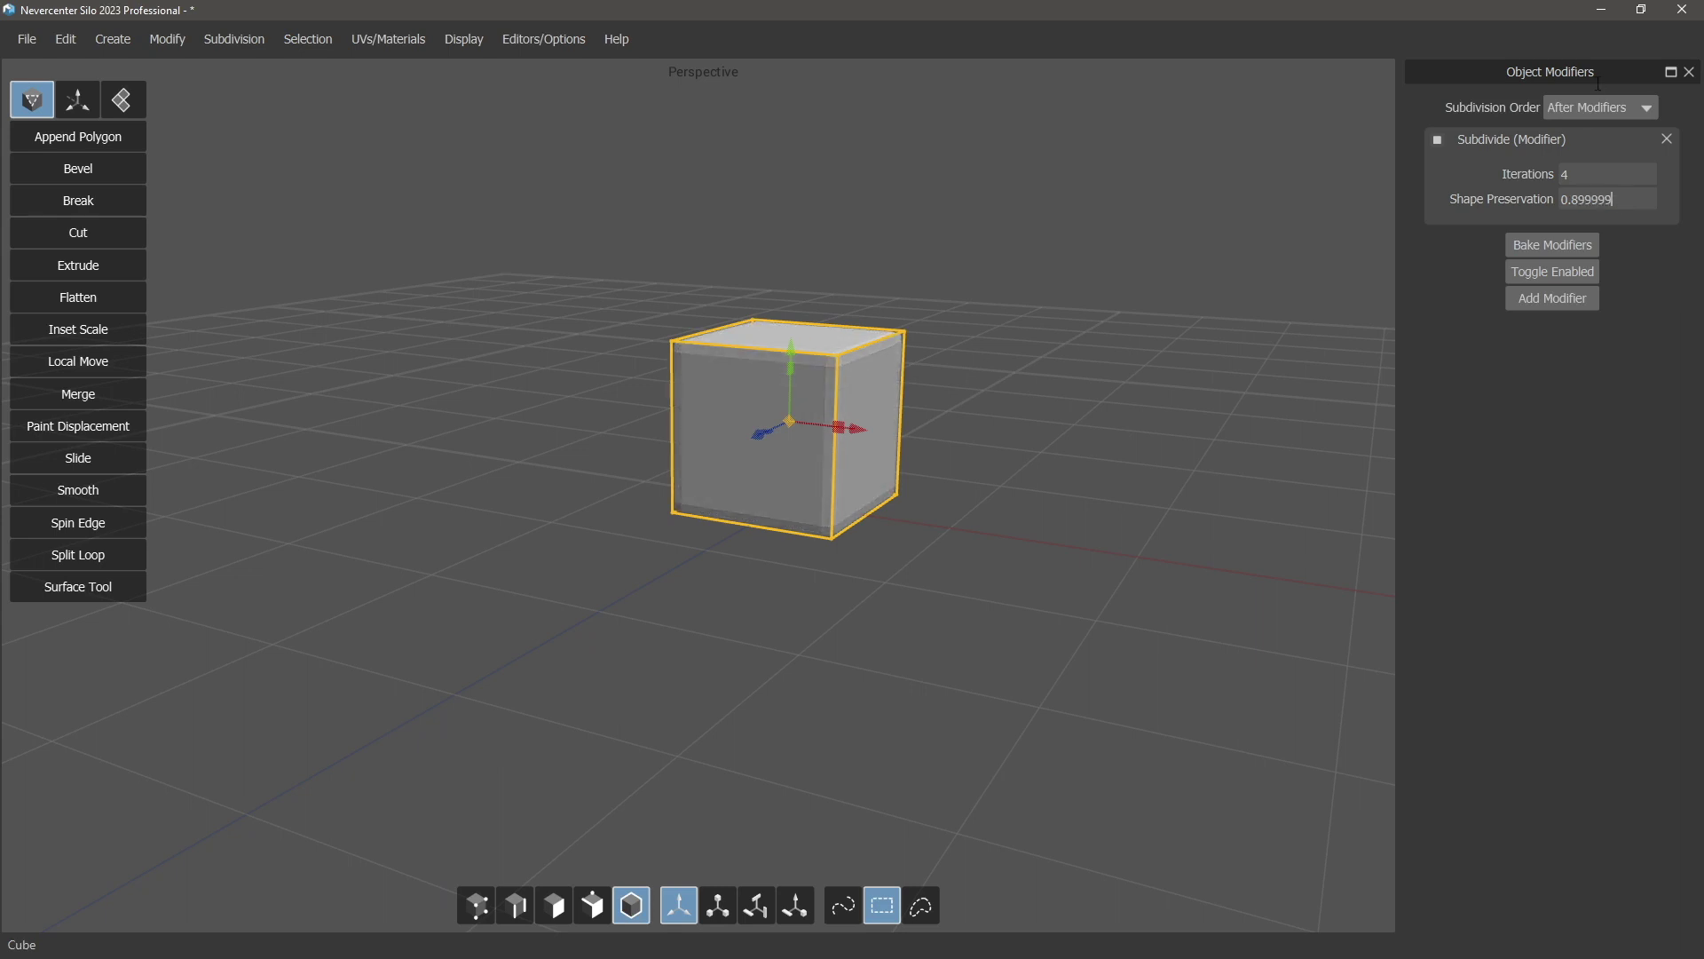
key(BackSpace)
key(BackSpace)
key(BackSpace)
key(BackSpace)
key(BackSpace)
key(BackSpace)
key(BackSpace)
key(BackSpace)
text(1)
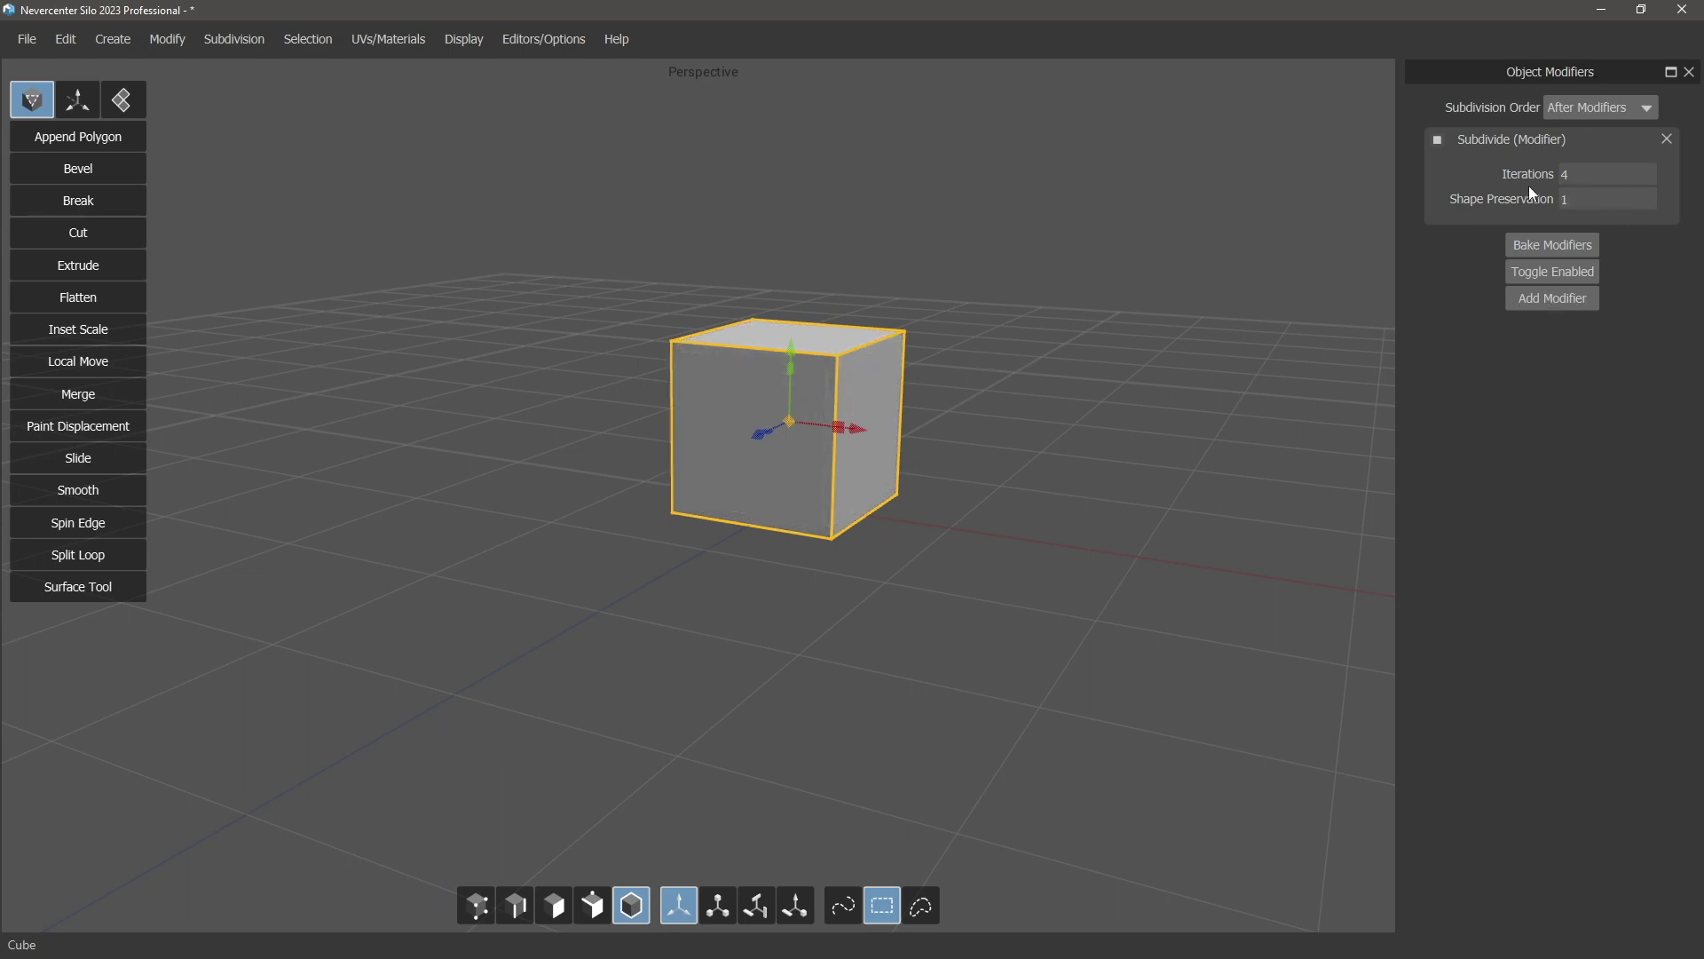
Drop the Subdivide modifier's Shape Preservation from 1 to 0.125, then deselect the cube
drag(1596, 206, 1533, 547)
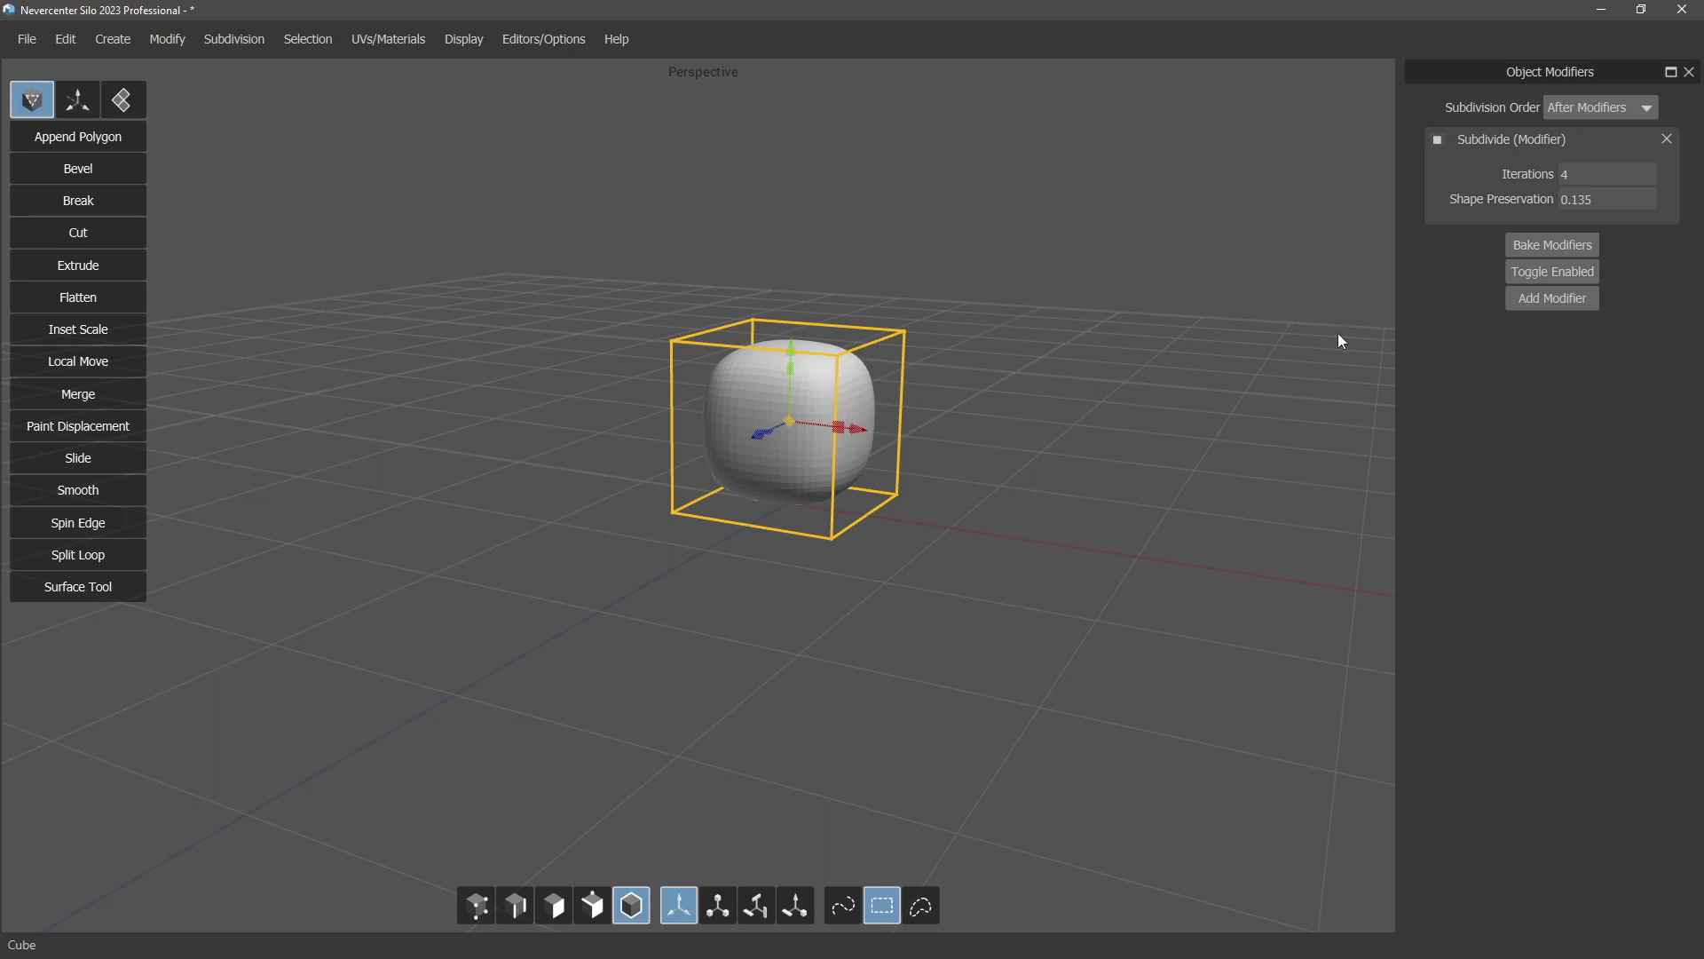
double_click(1590, 199)
text(0.125)
click(1079, 475)
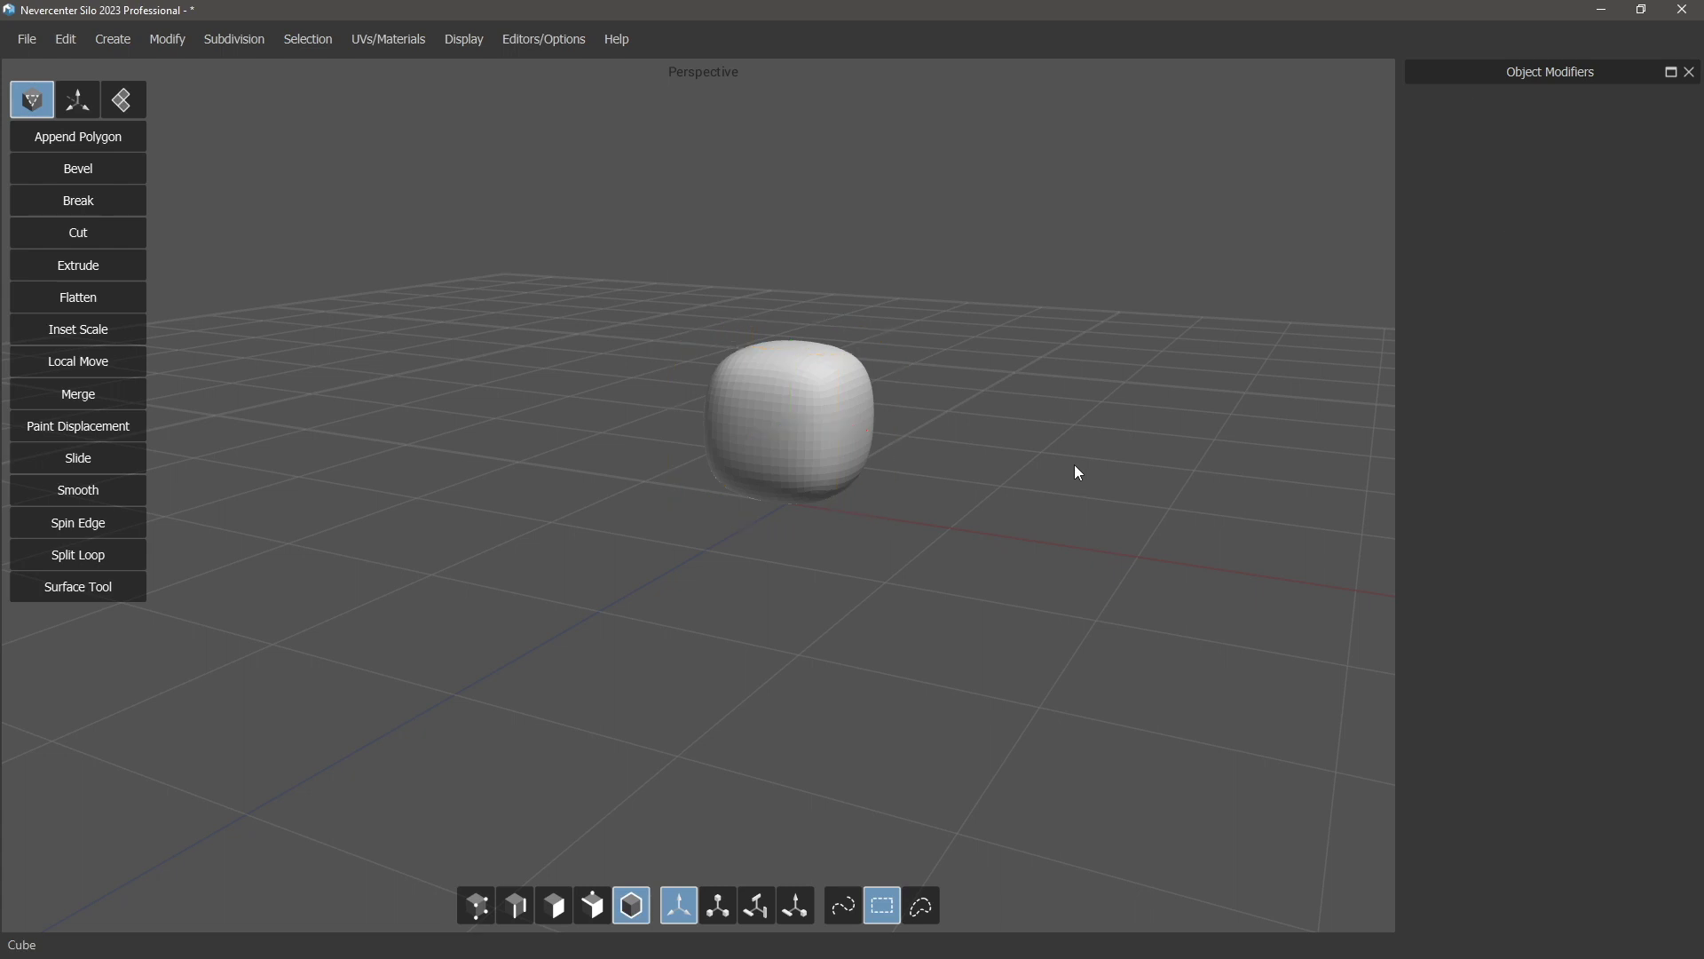